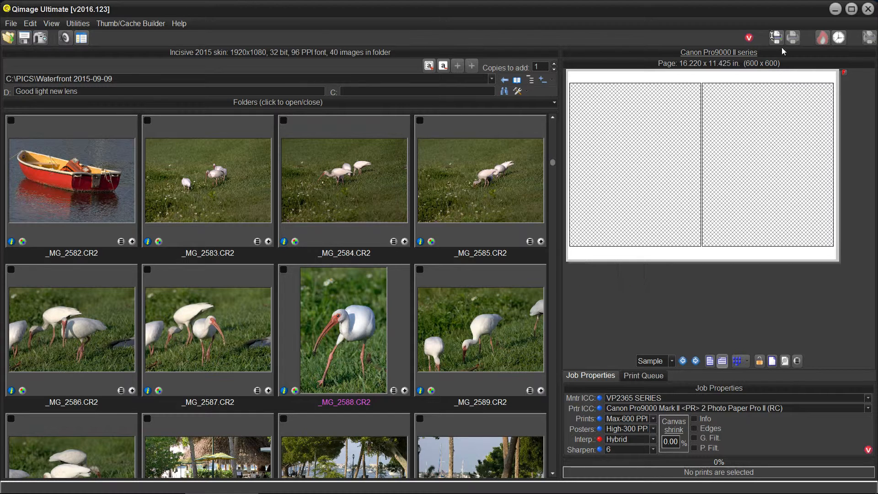
Choose Epson Stylus Photo R2000 (Copy 1) as the printer in the printer setup.
click(776, 37)
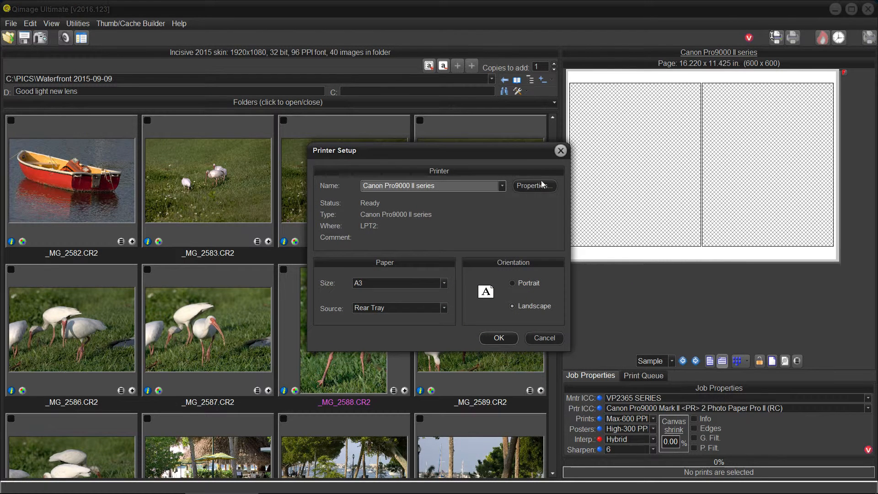
click(502, 185)
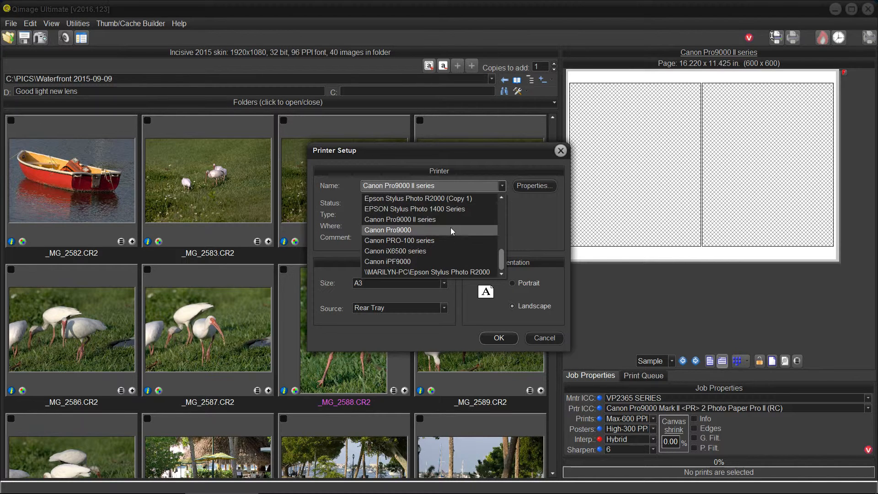
drag(500, 257, 501, 243)
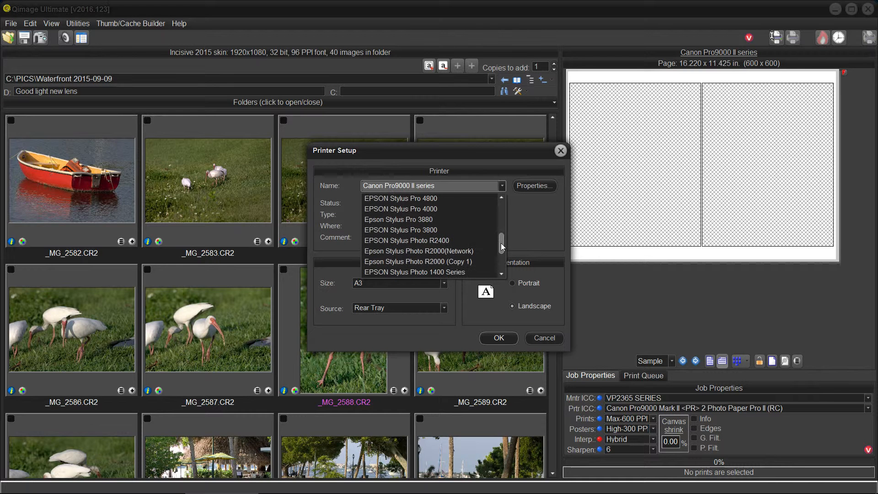
click(445, 260)
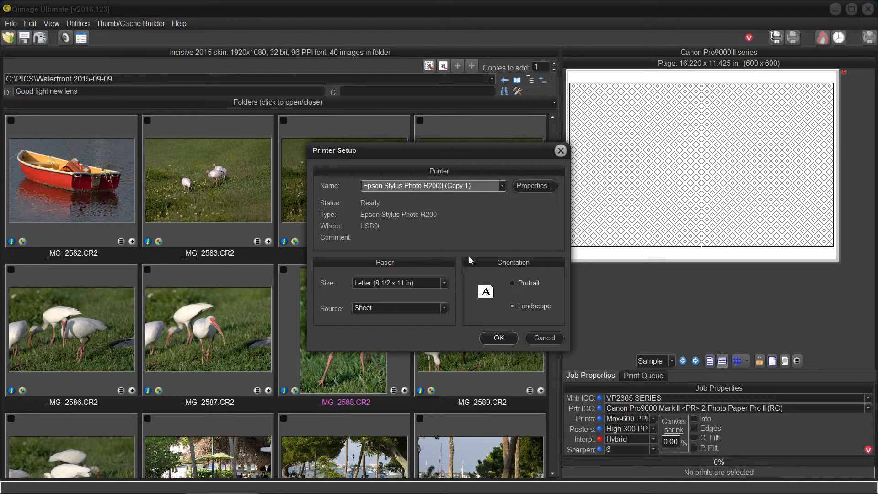
Open the printer's properties and set the media type to Ultra Premium Photo Paper Luster.
click(534, 186)
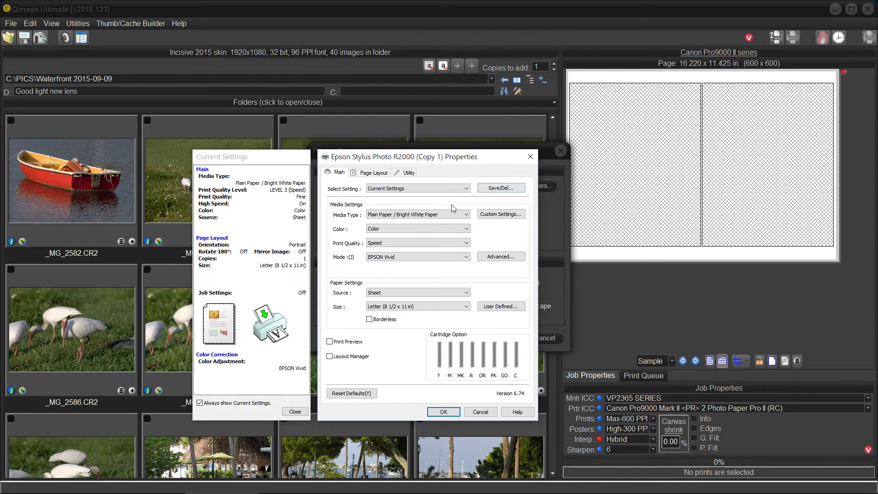
click(467, 215)
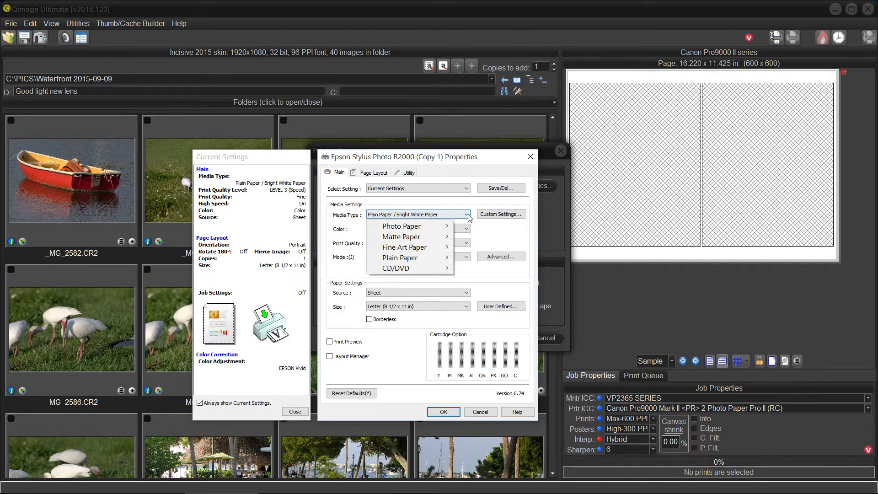
mouse_move(434, 226)
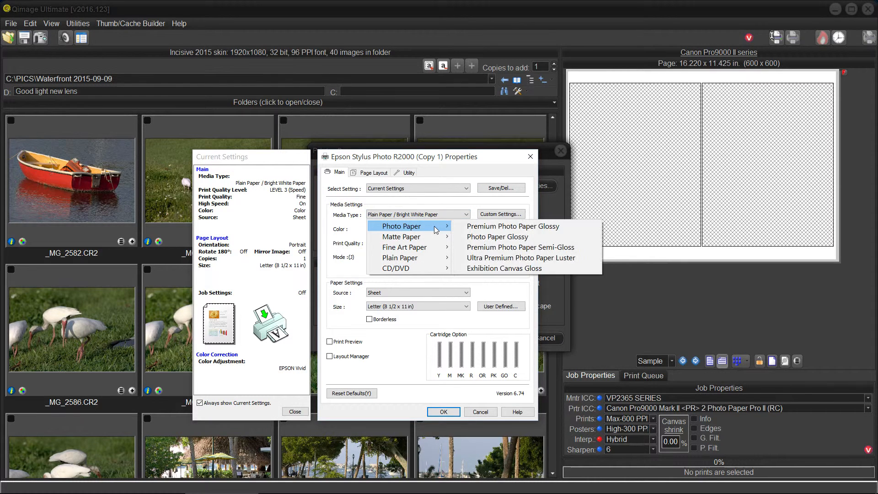
click(512, 258)
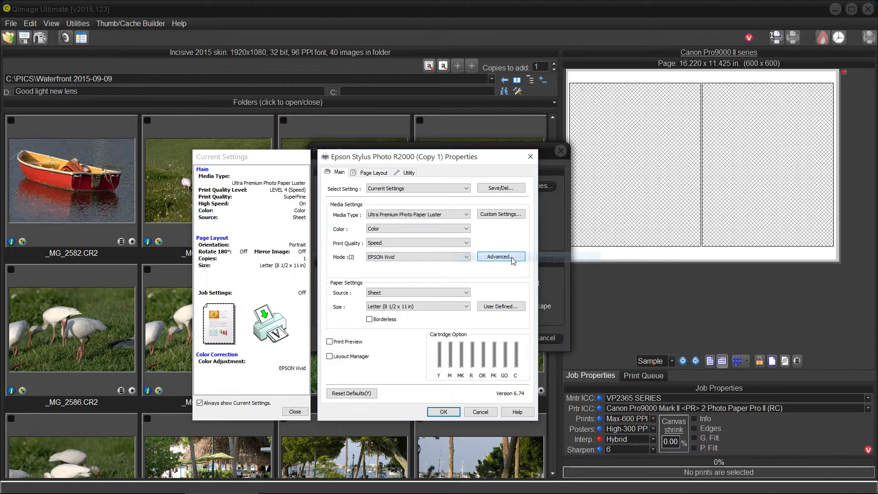
Set the print quality to level 5 (Quality) through the custom quality options and accept it.
click(467, 243)
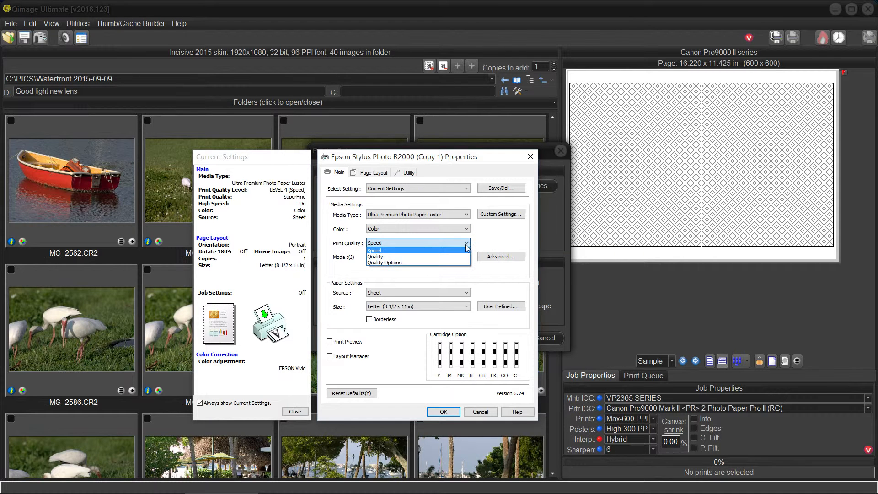
click(432, 263)
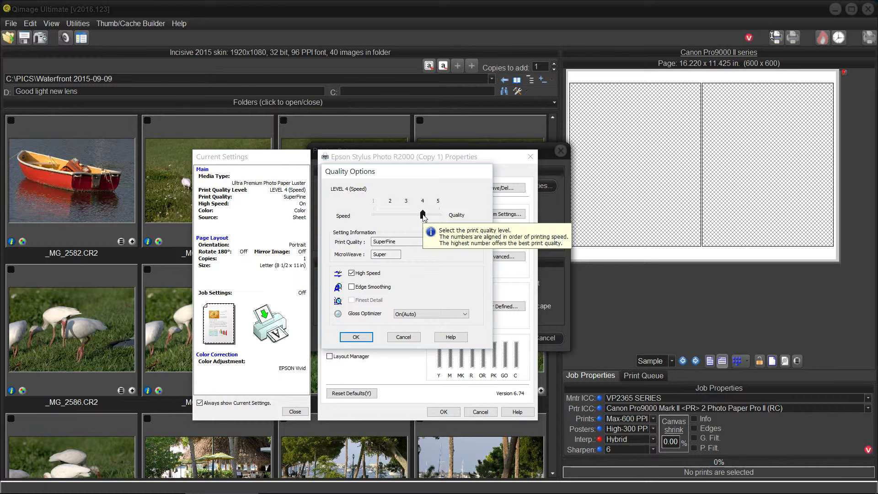
drag(423, 215, 434, 222)
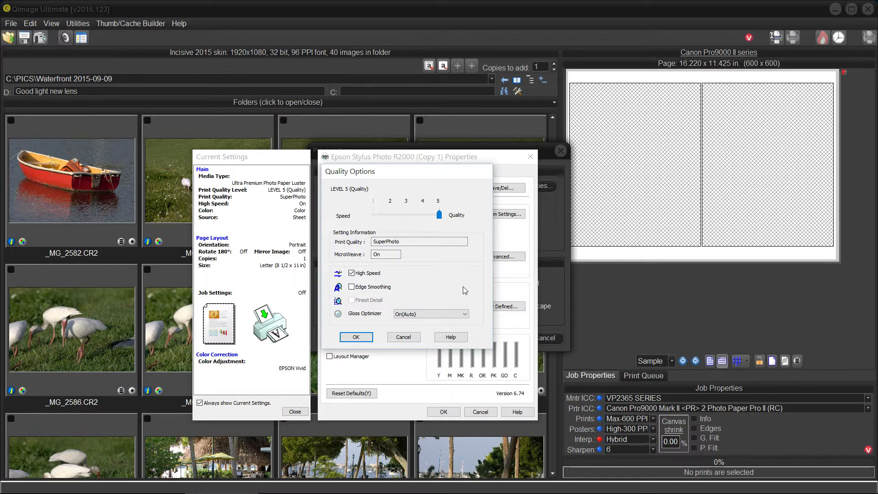
click(355, 337)
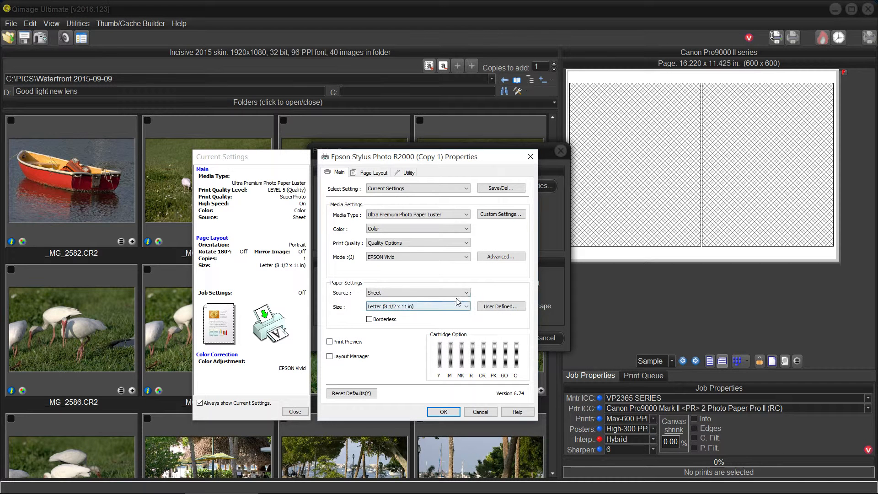
Try the PhotoEnhance color mode and review its advanced correction options.
click(467, 257)
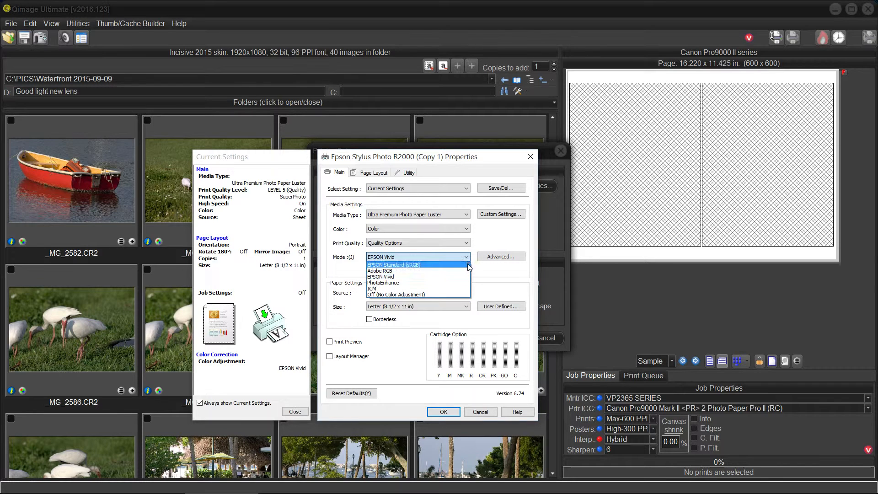
click(443, 283)
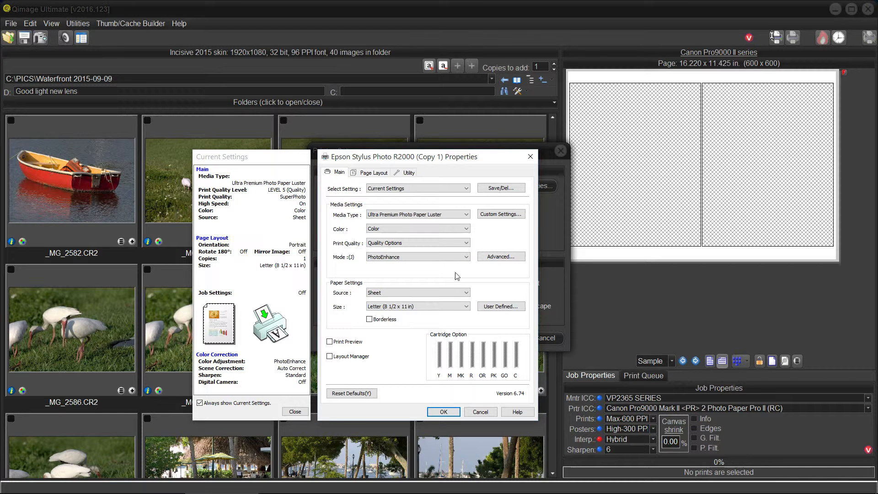
click(501, 257)
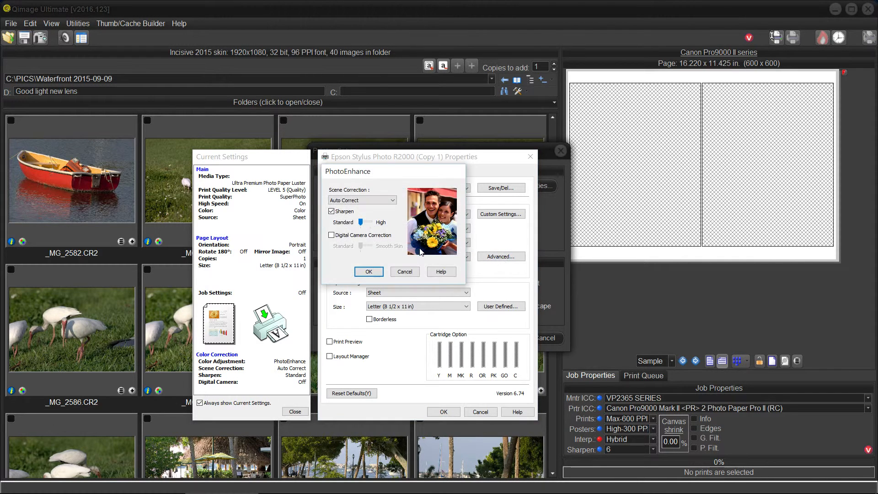
click(372, 270)
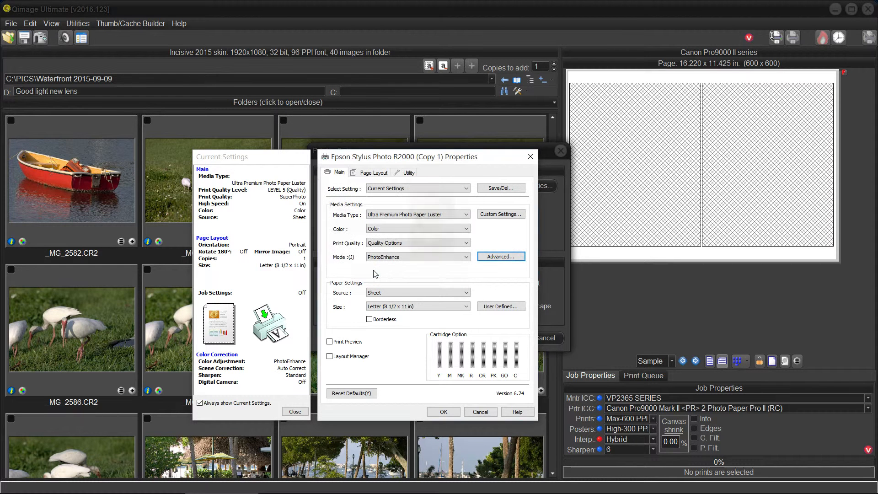
Set the driver's color mode to Off (No Color Adjustment) and review the available paper sources.
click(466, 257)
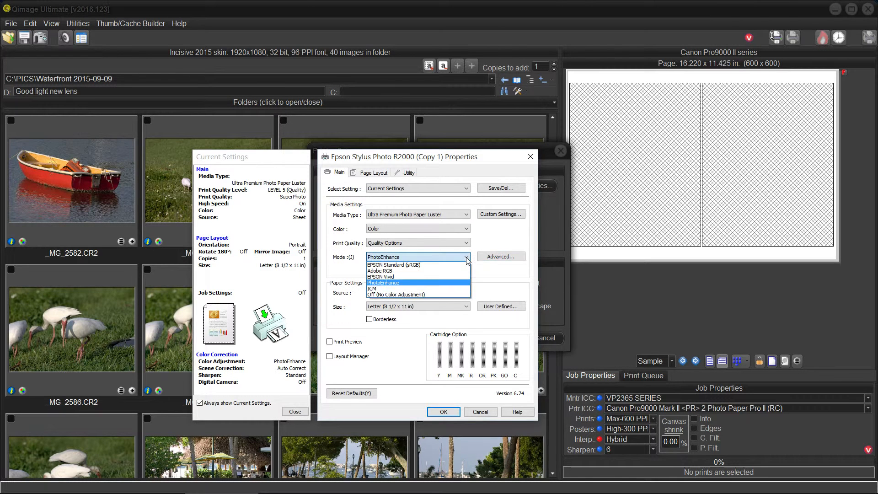
click(439, 294)
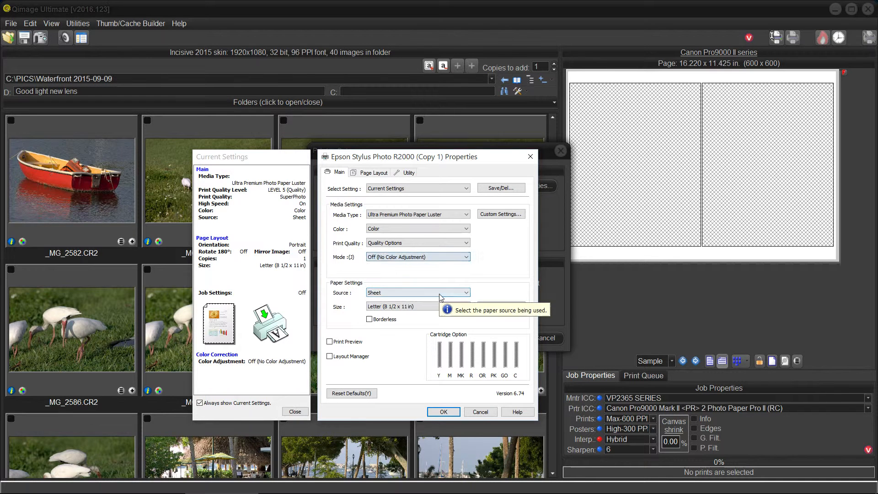
click(467, 292)
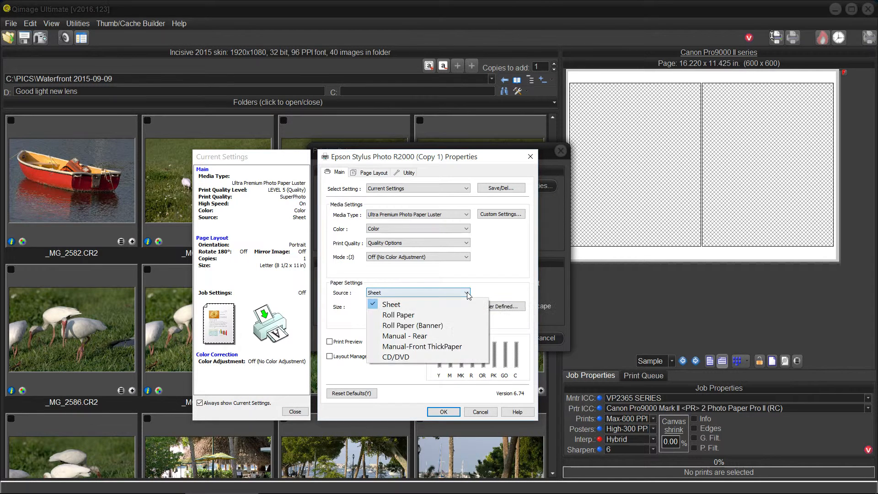
click(467, 293)
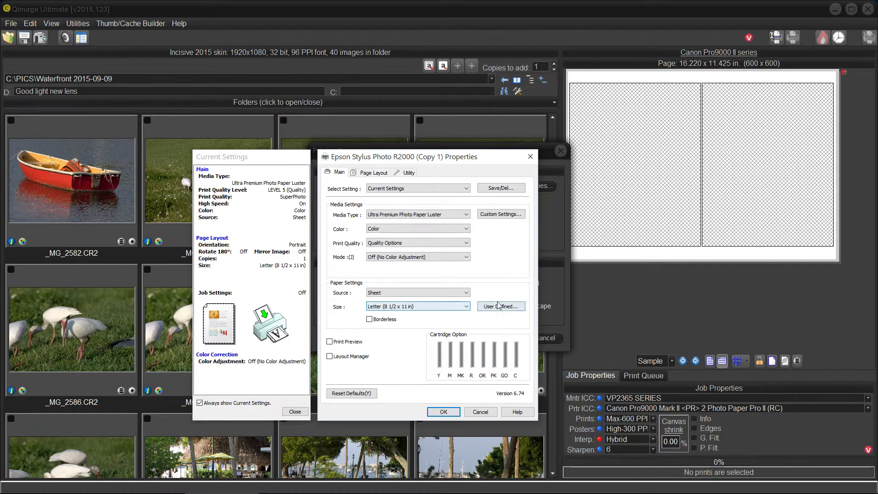
Apply a User Defined paper size of 8.50 x 11.00 inches in the printer setup and switch the page to landscape.
click(467, 306)
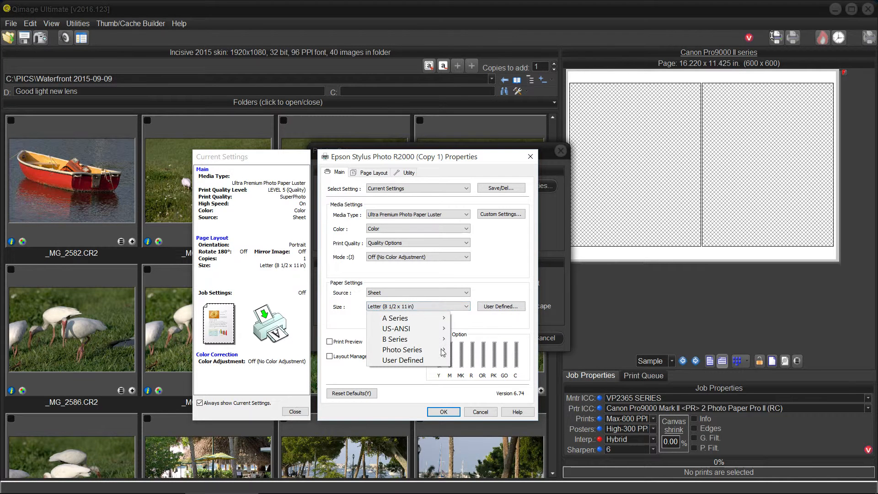
click(418, 361)
click(494, 311)
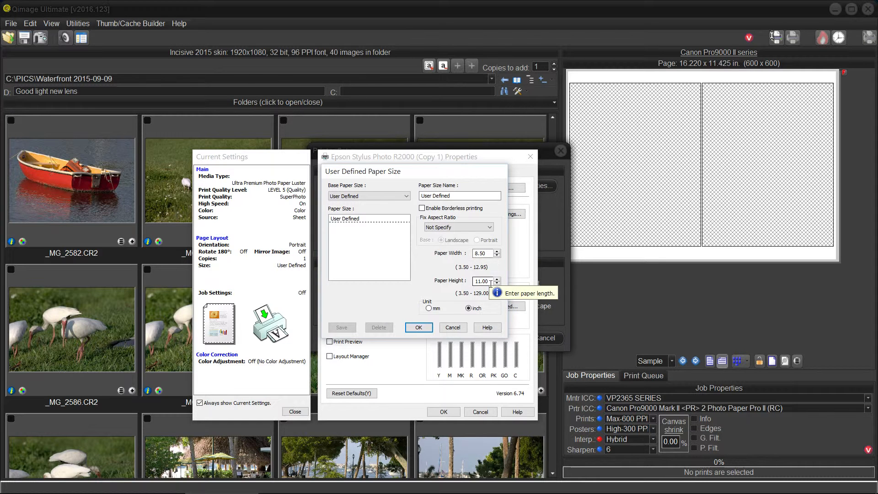
click(427, 327)
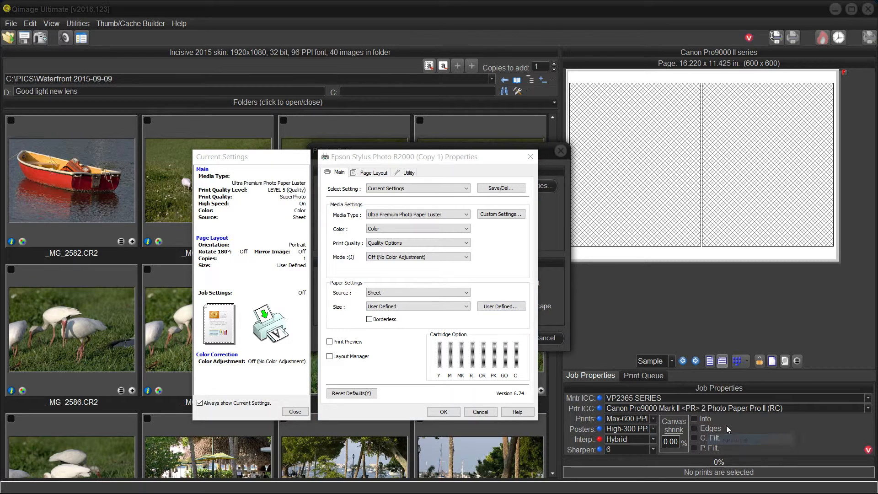
click(445, 411)
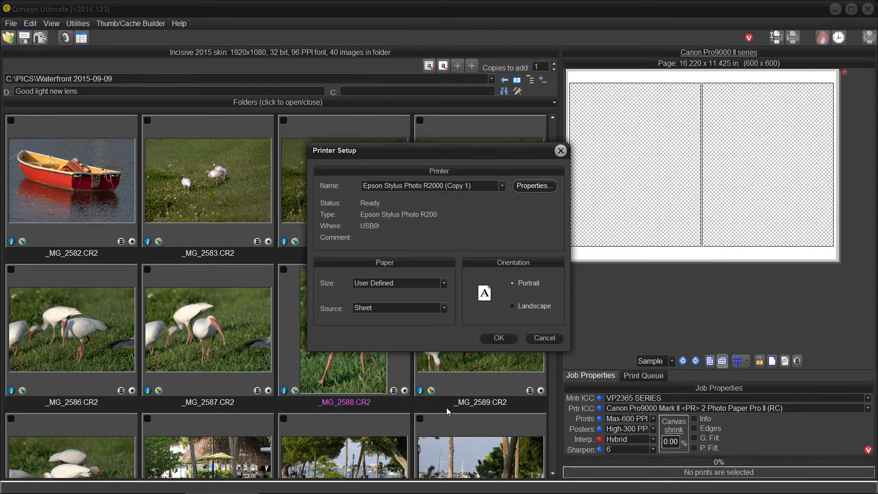
click(496, 338)
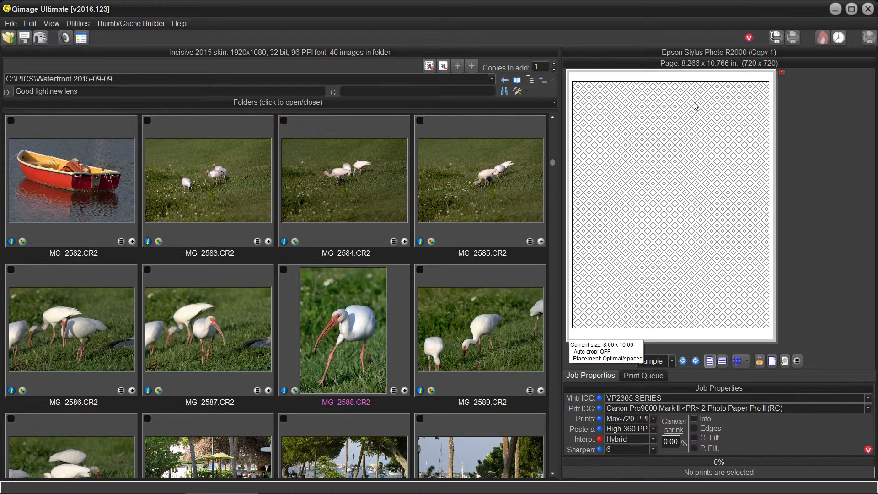
click(722, 361)
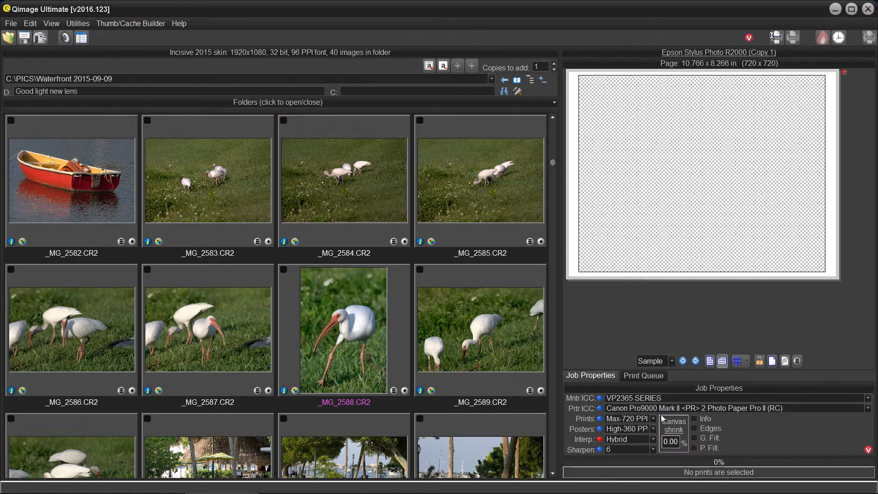
Set the print job's interpolation to Fusion and its sharpening to 5 (Default).
click(654, 440)
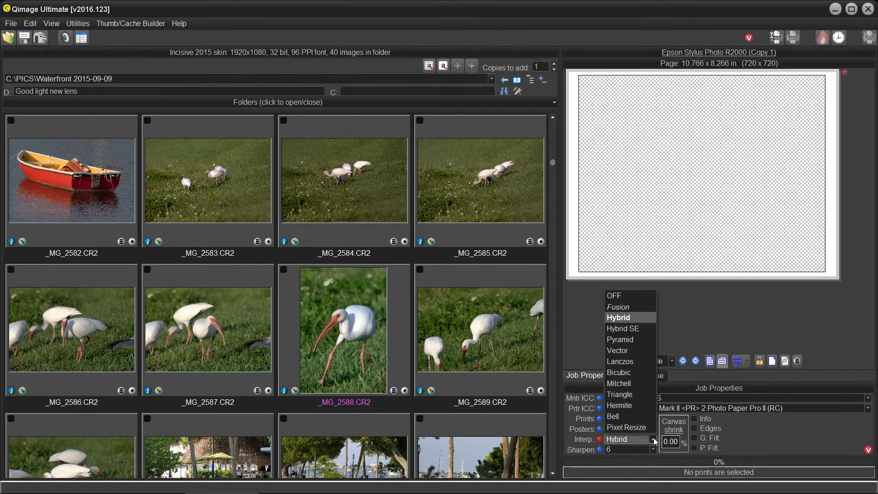
click(635, 307)
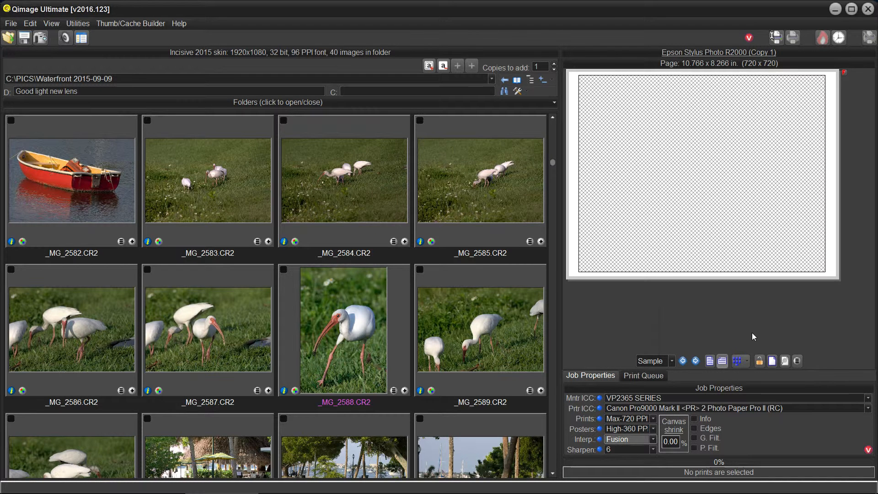
click(653, 448)
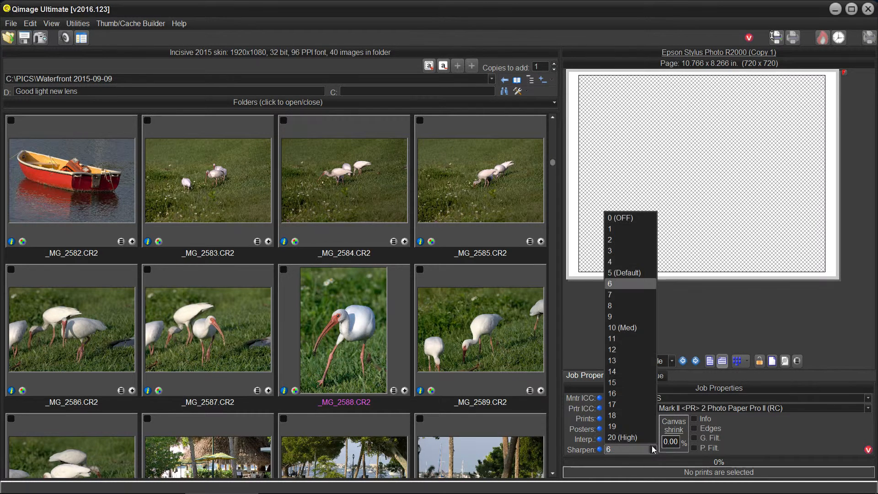
click(621, 270)
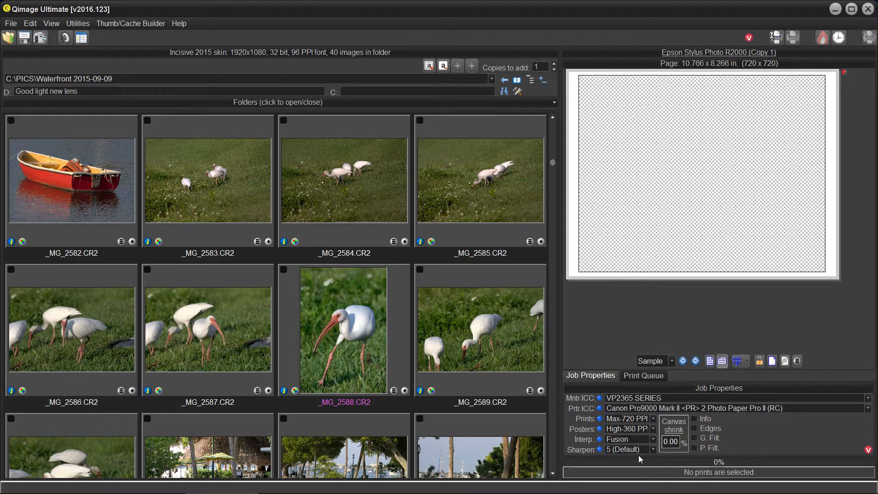
click(652, 449)
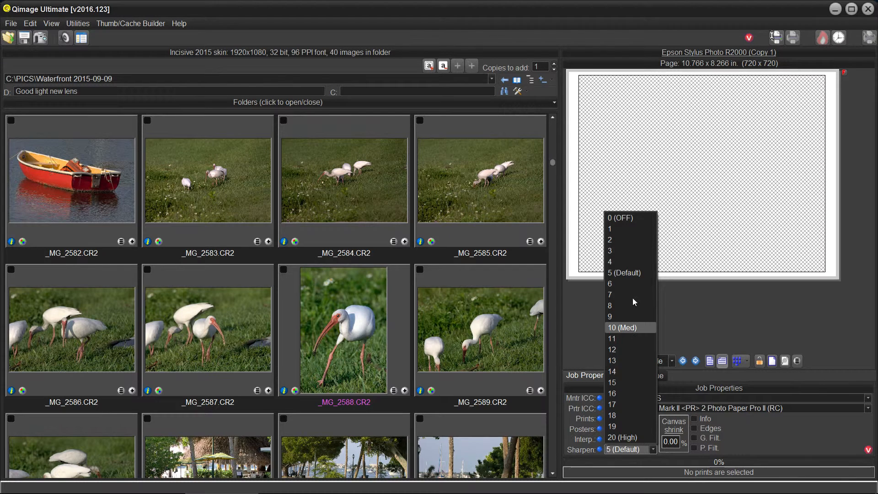
click(629, 271)
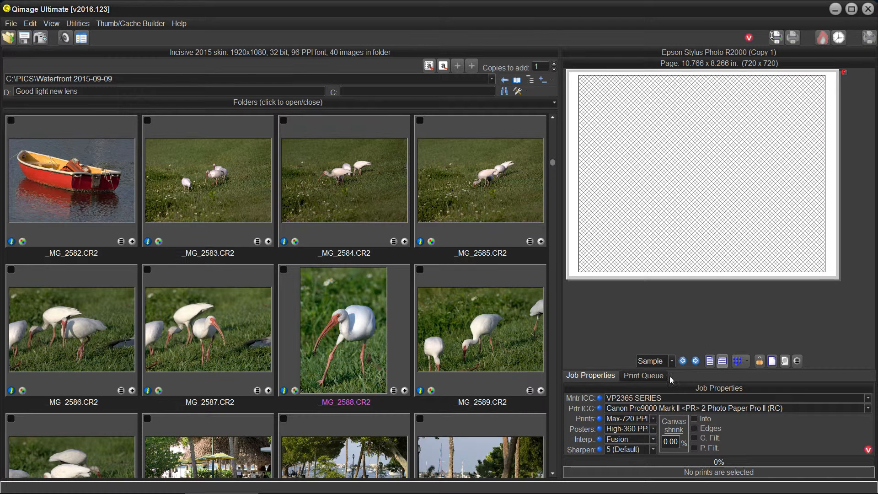
Assign Epson2000-ND- Premium Luster.icc as the printer ICC profile and decline restoring the printer settings last used with it.
click(600, 409)
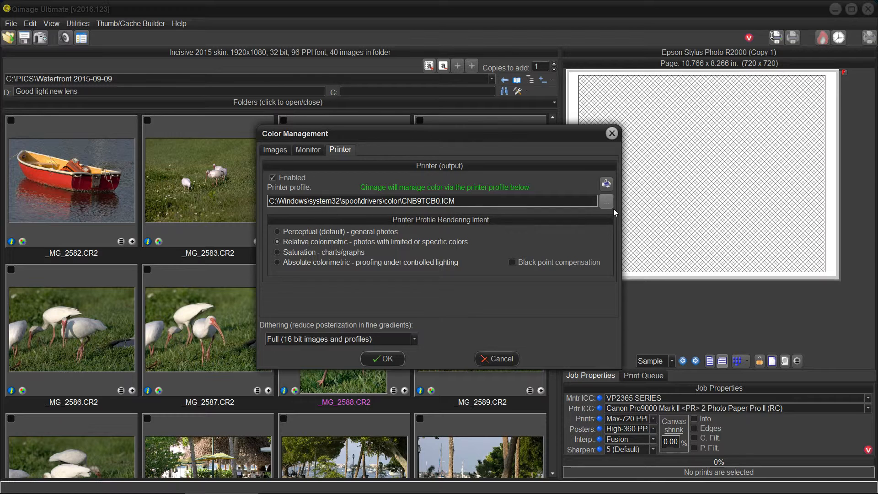
click(613, 208)
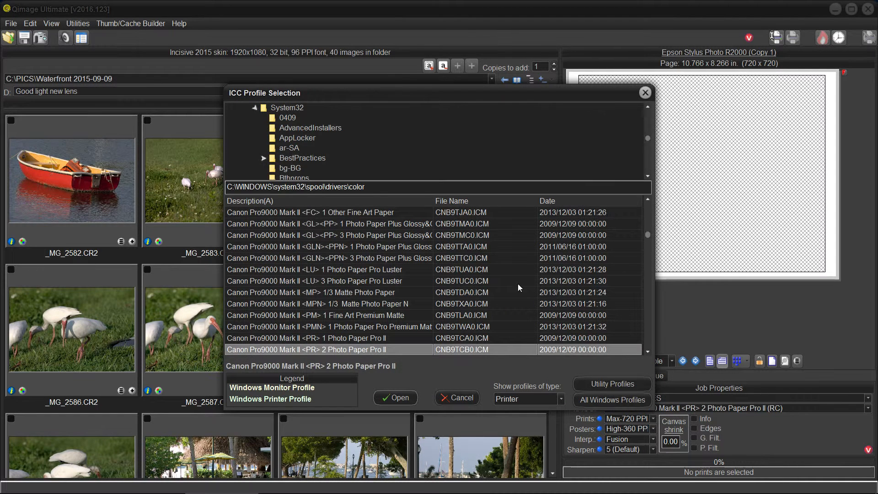
key(Down)
key(Down)
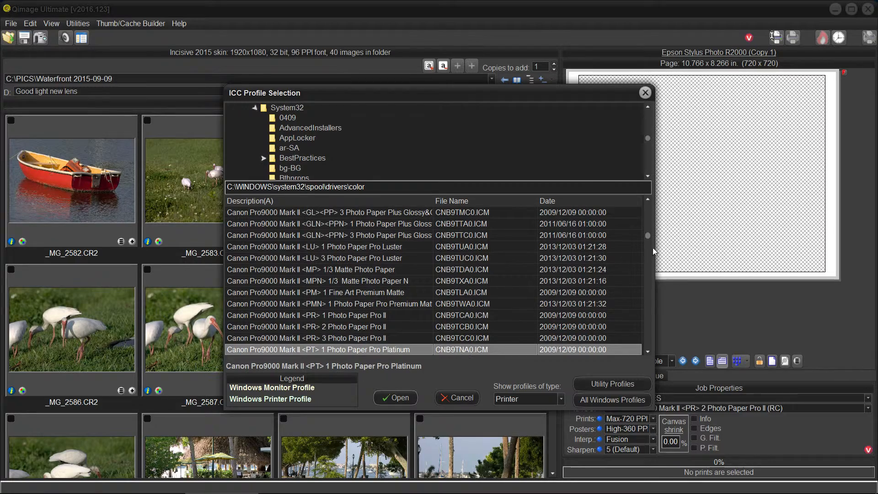
drag(648, 235, 654, 344)
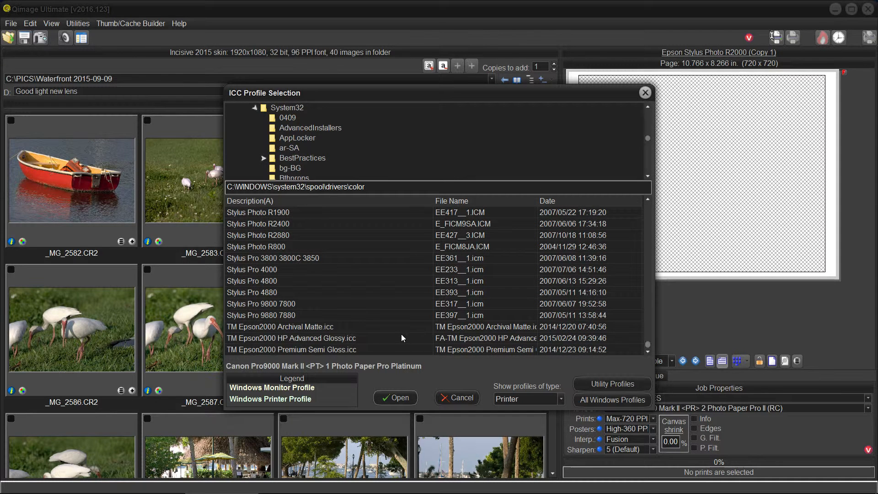
key(Down)
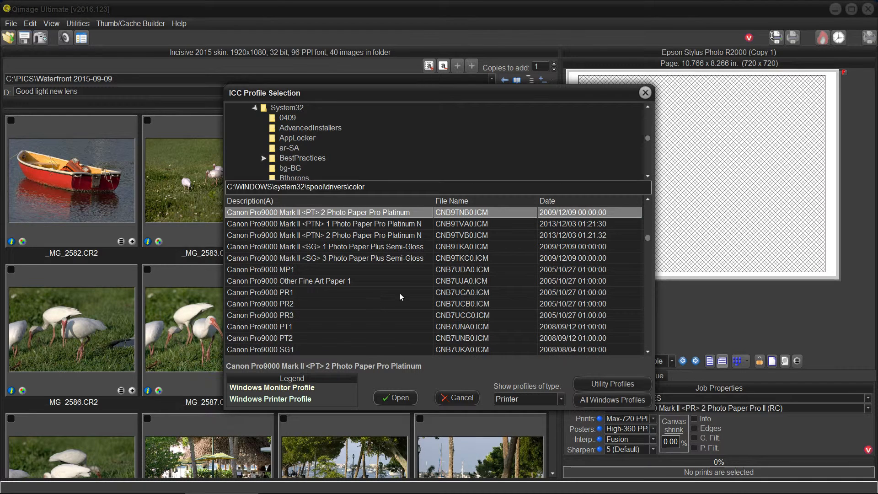
key(Up)
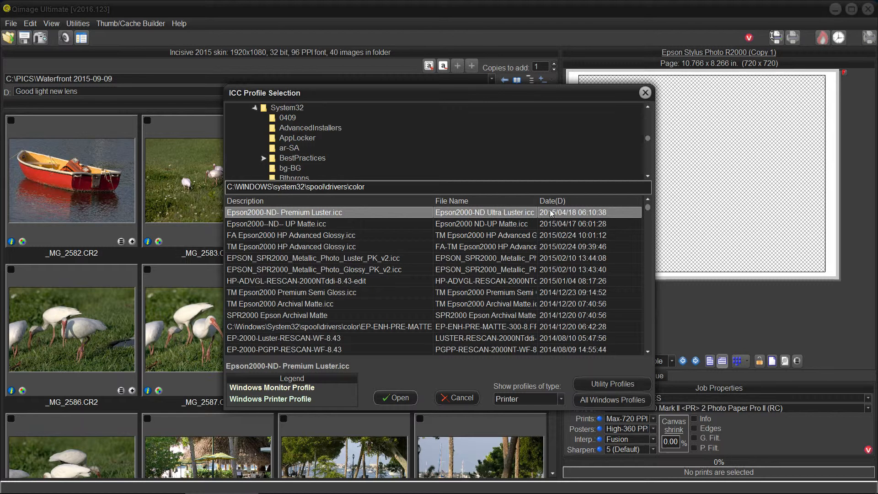
click(391, 399)
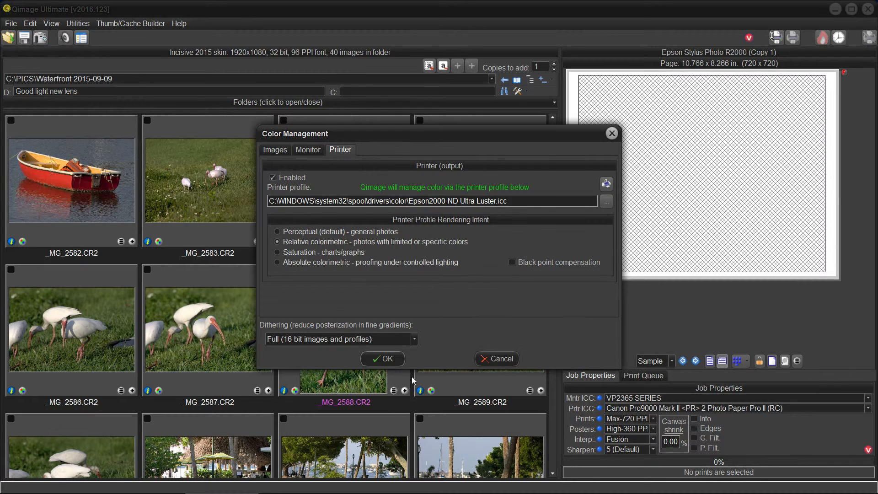
click(393, 358)
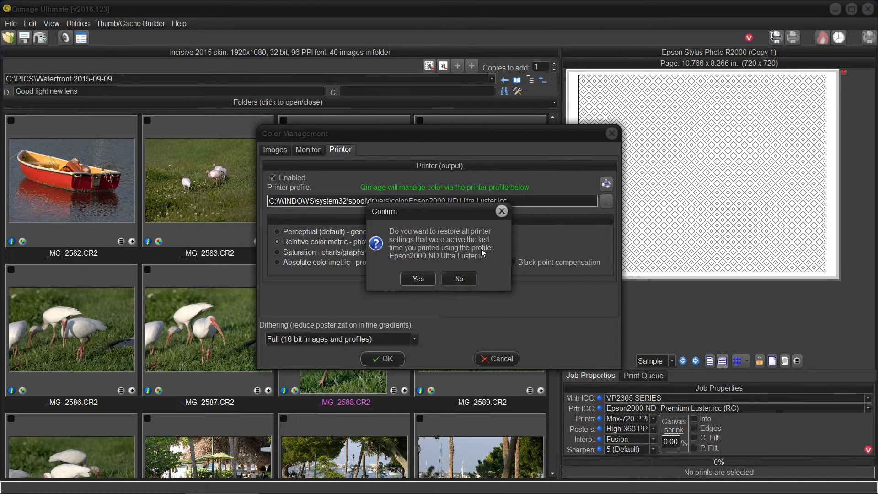
click(462, 279)
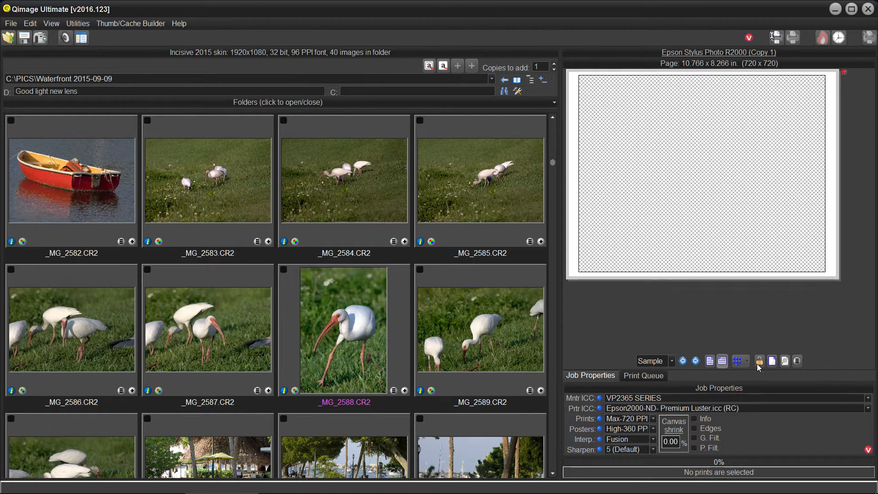
Try cyan as the page color.
click(771, 361)
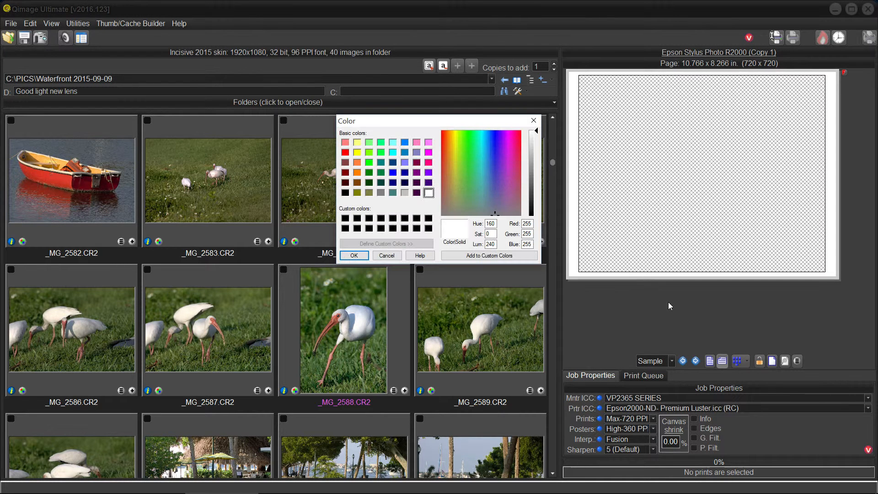
click(392, 154)
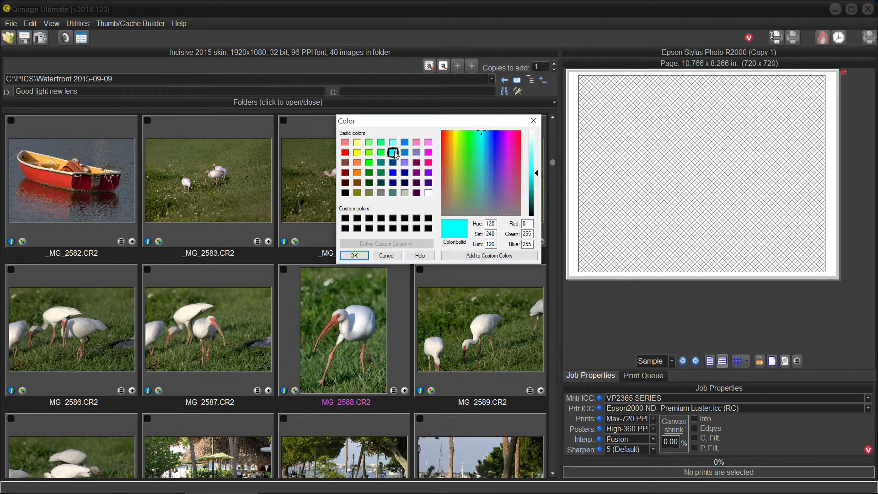
click(354, 256)
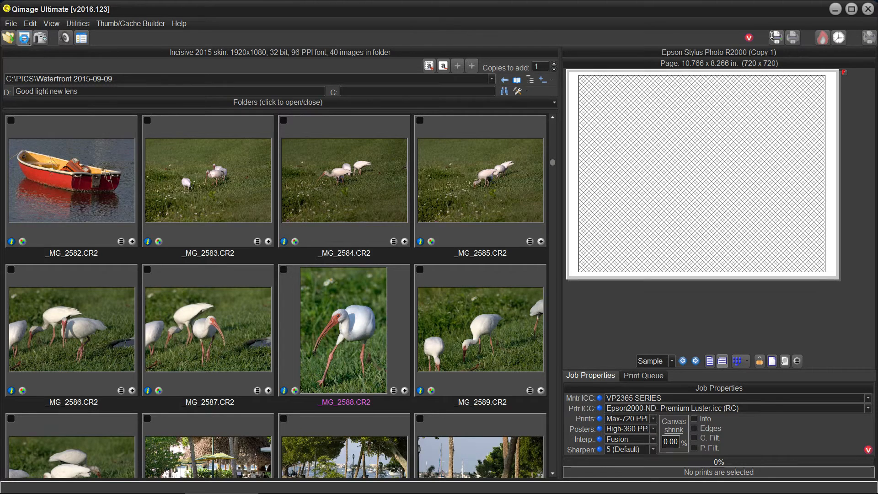
Save the current configuration as a printer setup file named "Epson 2000 Luster H 8 x 10".
click(24, 39)
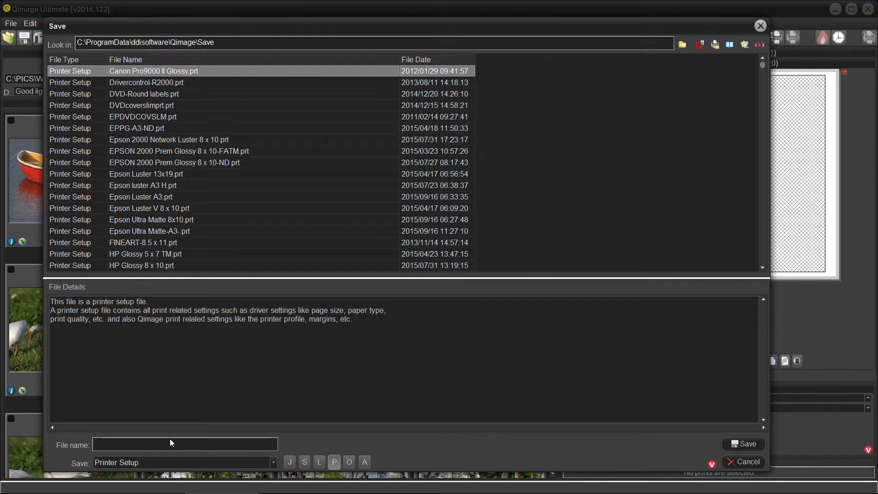
text(Ep)
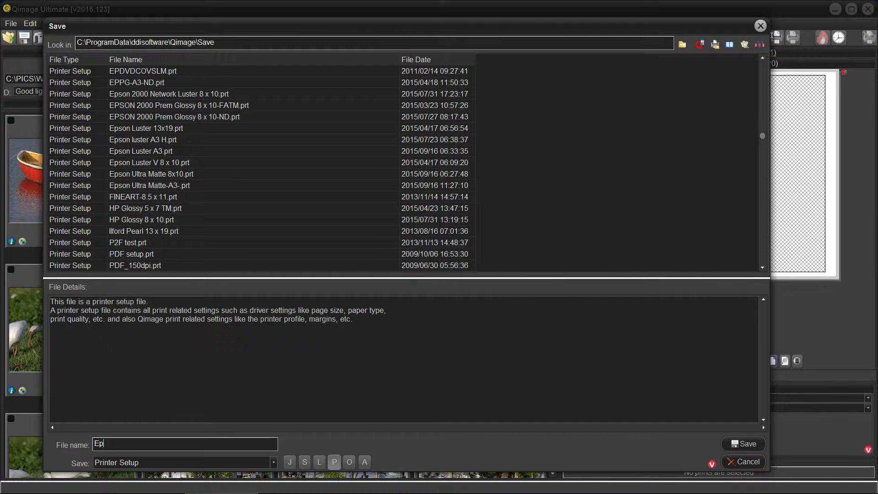
text(son)
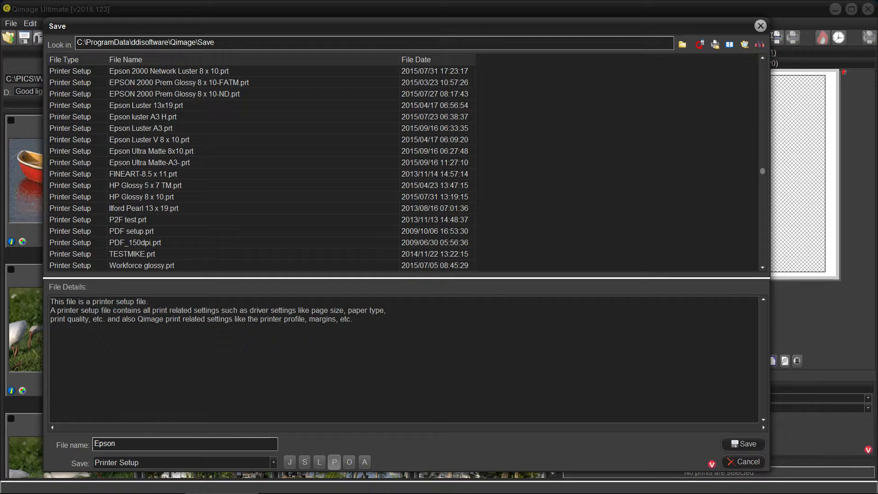
text( 2000 Luster H)
text(8 x 10)
mouse_move(393, 492)
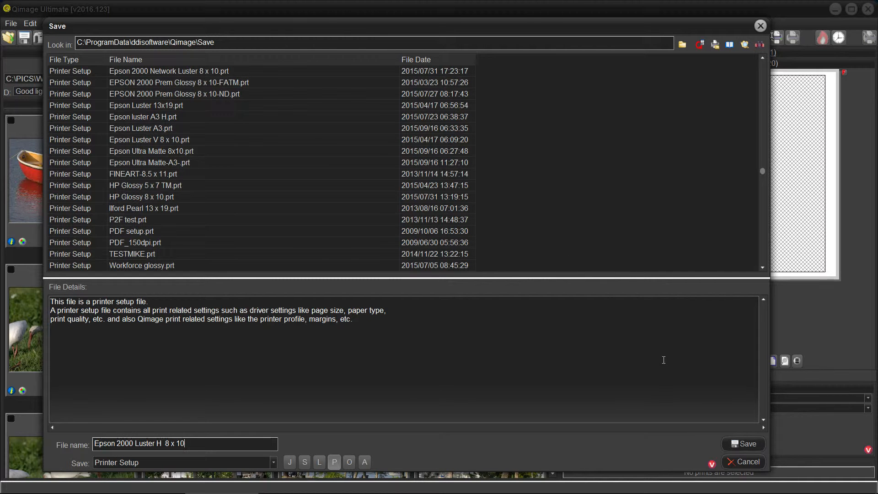
click(748, 444)
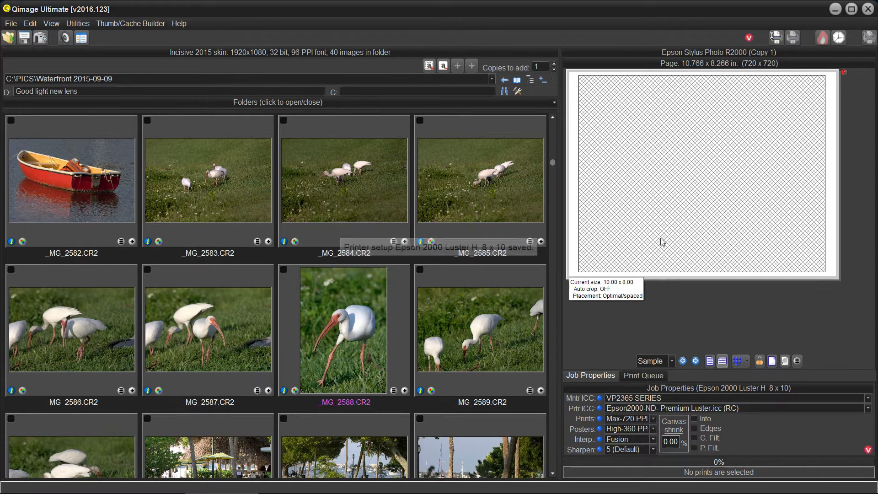
Switch the printer to Canon PRO-100 series and apply its Photo Printing preset.
click(780, 35)
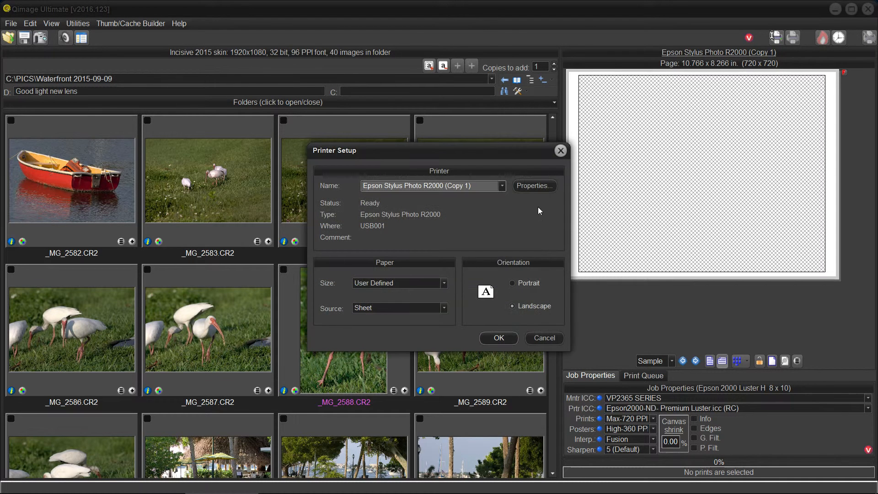
click(501, 186)
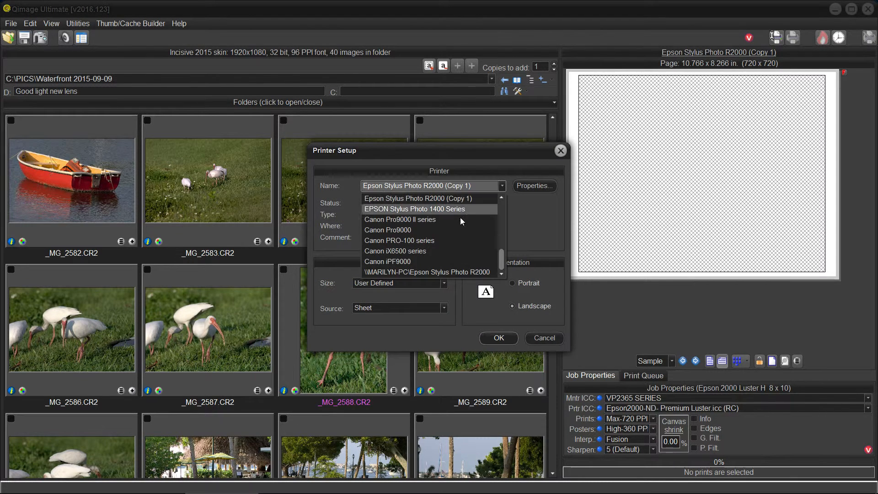
click(437, 239)
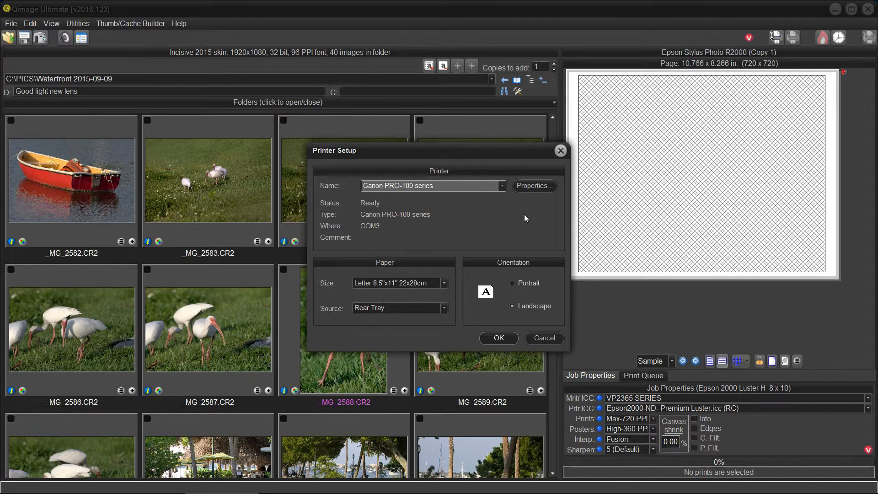
click(532, 185)
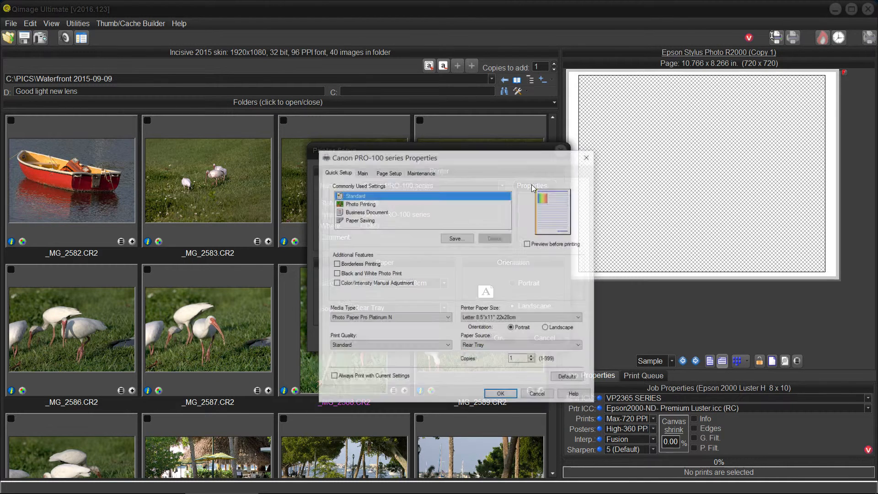
click(377, 203)
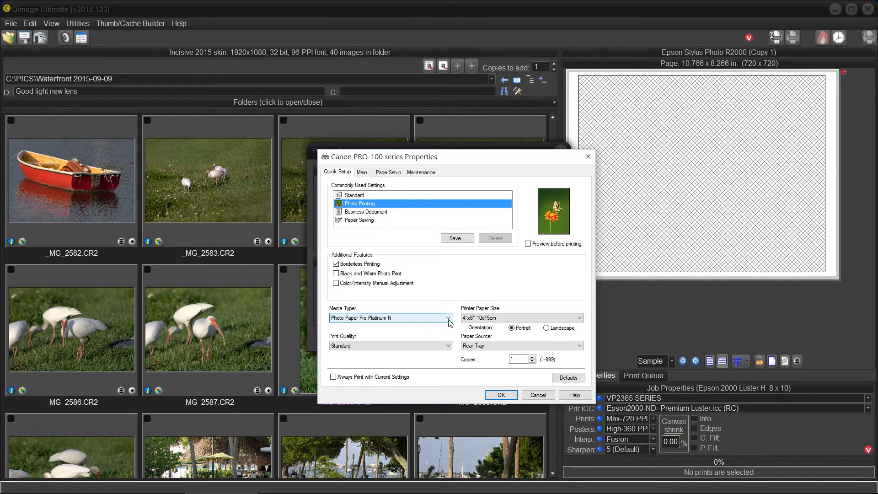
click(501, 395)
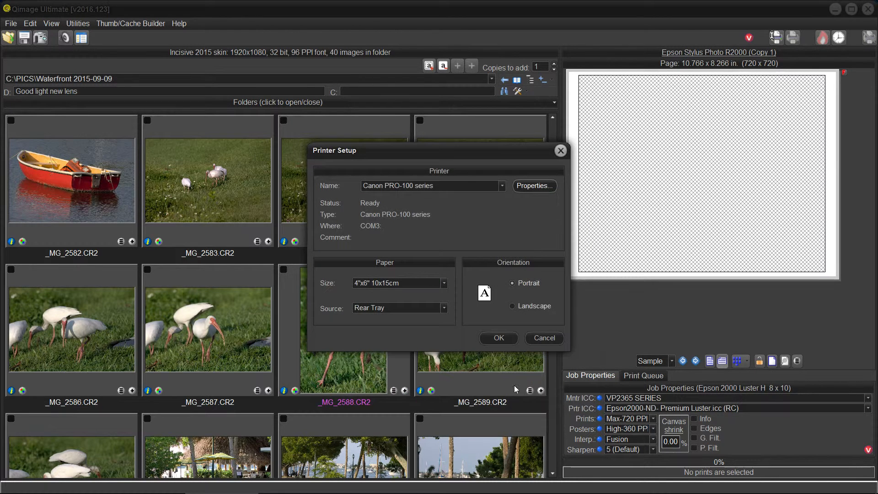
click(498, 338)
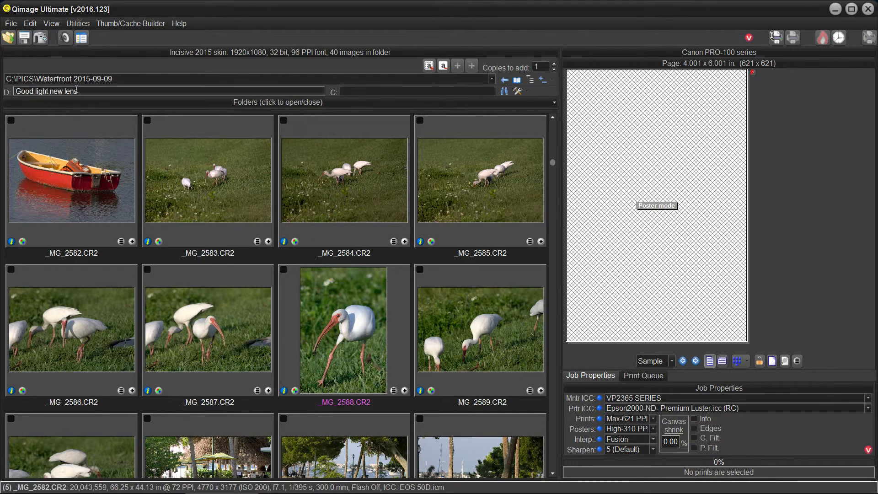
Recall the saved printer setup "Epson 2000 Luster H 8 x 10.prt".
click(8, 38)
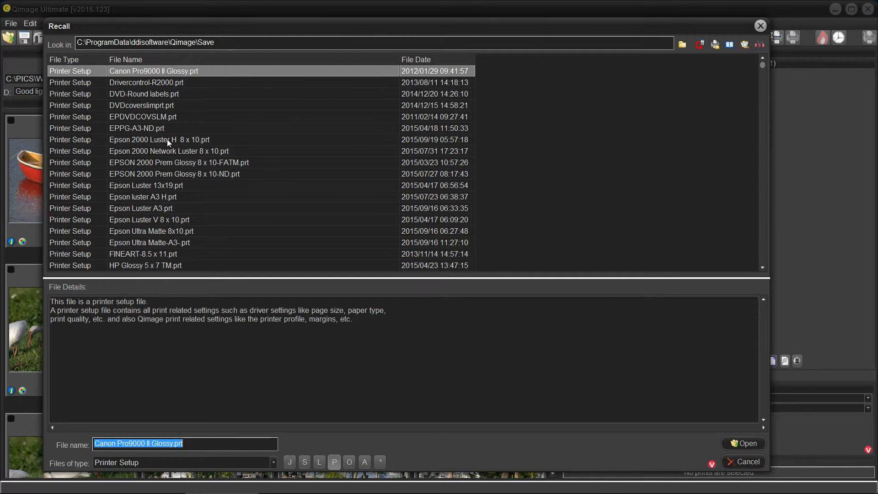
click(198, 139)
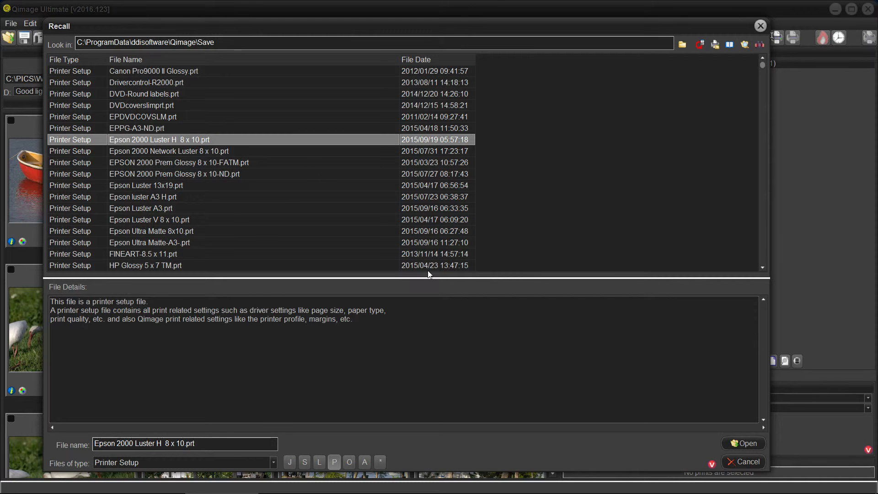
click(753, 443)
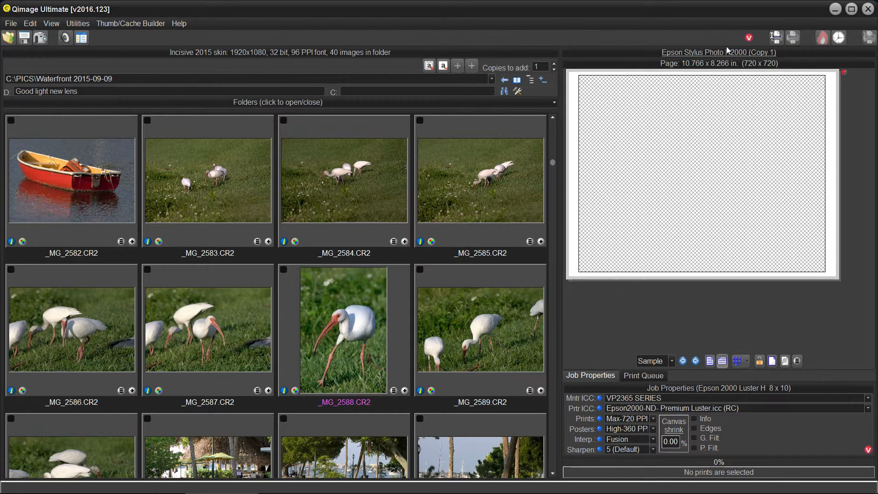
Check the recalled Epson driver properties, including media type, color mode and Quality Options, and leave the printer setup.
click(776, 39)
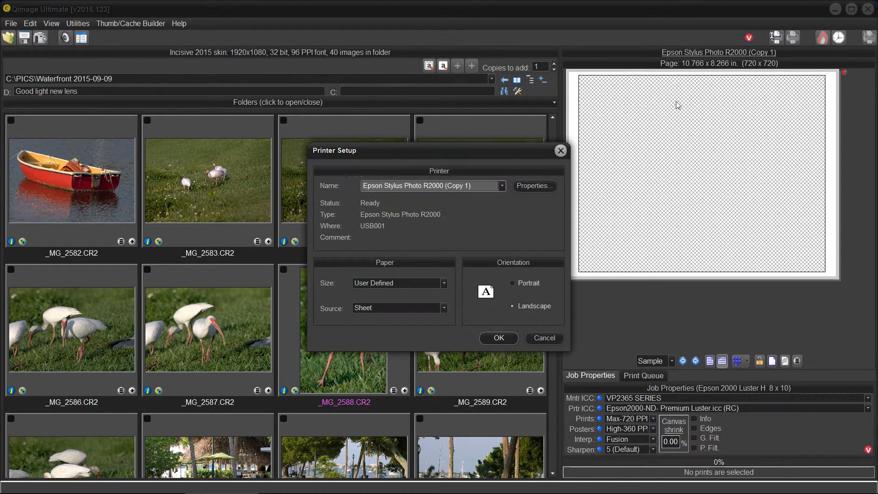
click(547, 185)
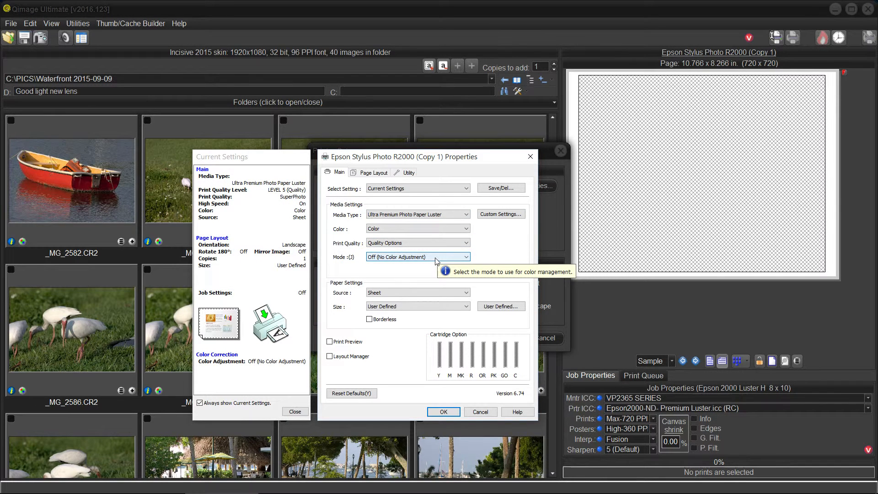
click(467, 243)
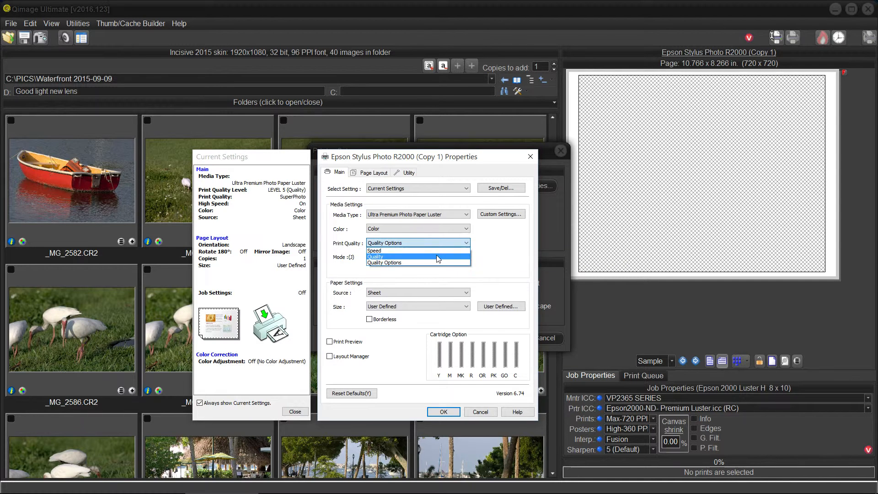
click(441, 261)
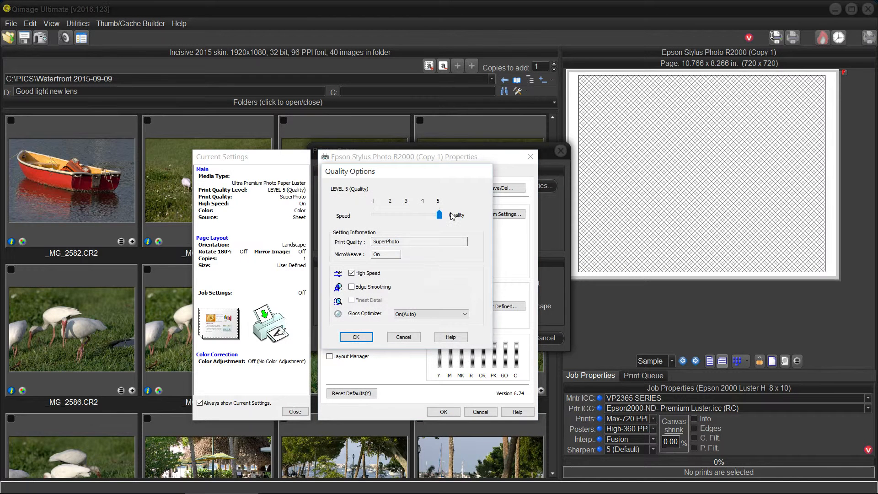
click(368, 338)
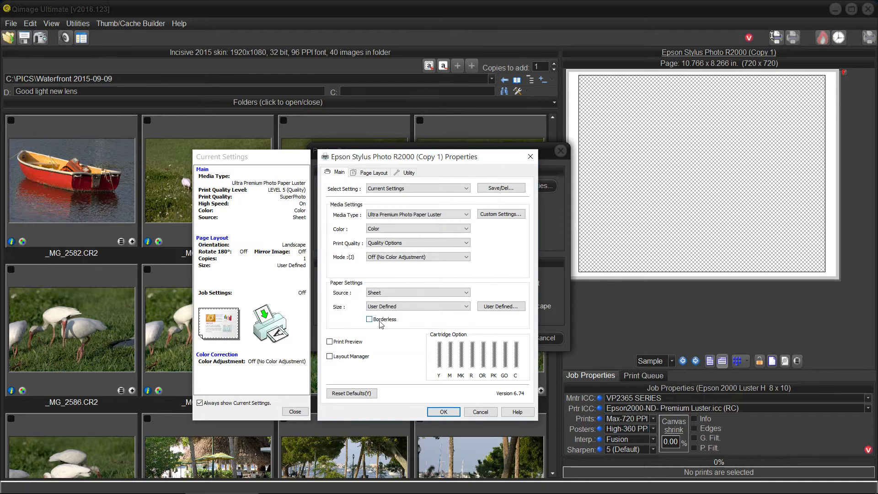
click(437, 412)
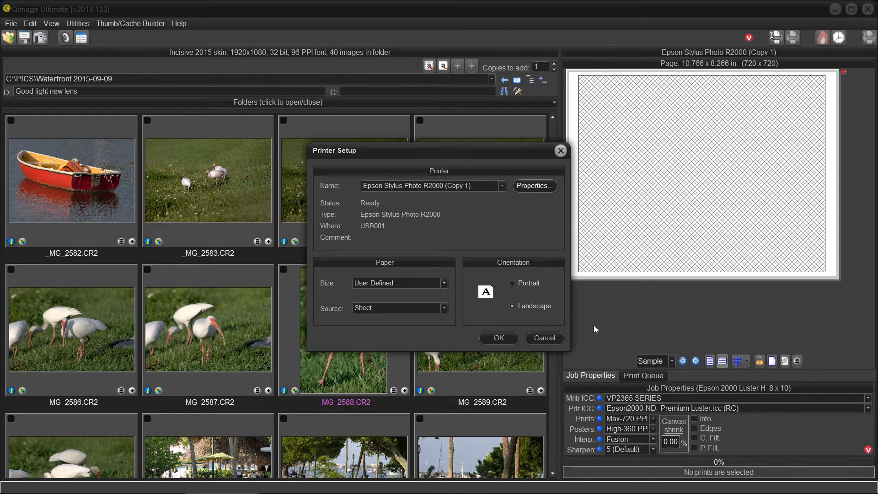
click(538, 337)
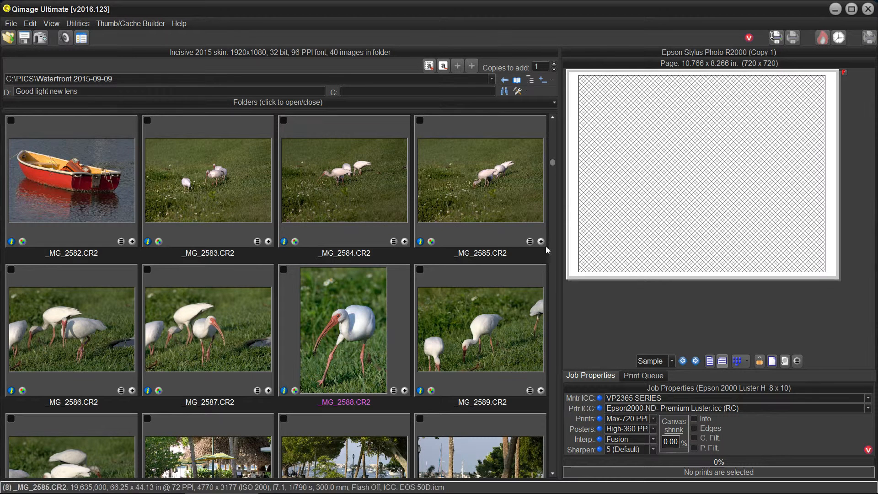
Switch the printer to Canon PRO-100 series and apply the Photo Printing preset in its driver properties.
click(776, 37)
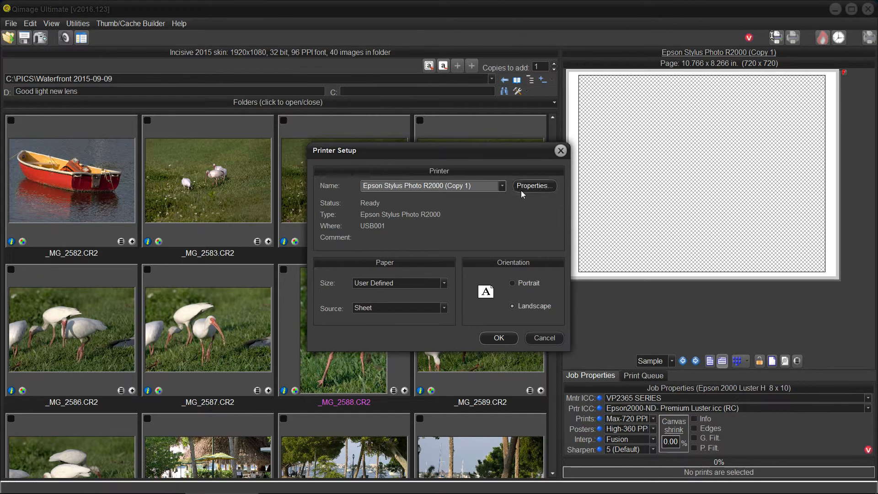
click(501, 186)
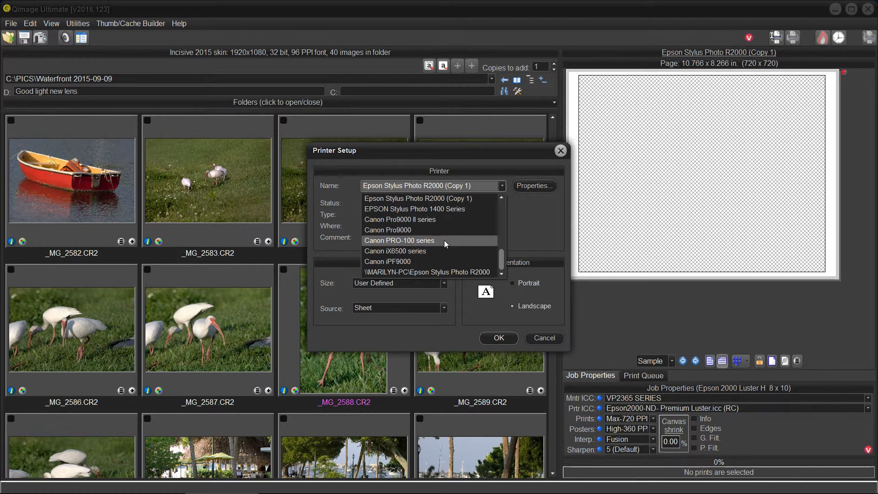
key(Escape)
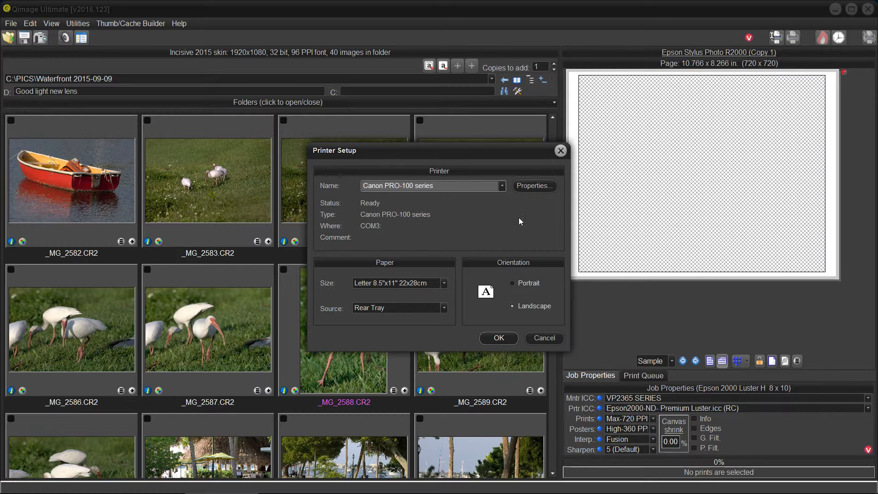
click(541, 185)
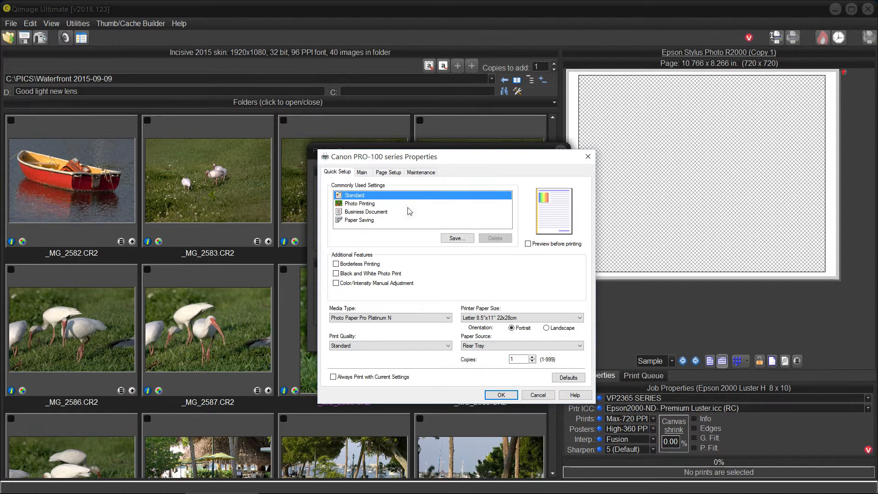
click(379, 204)
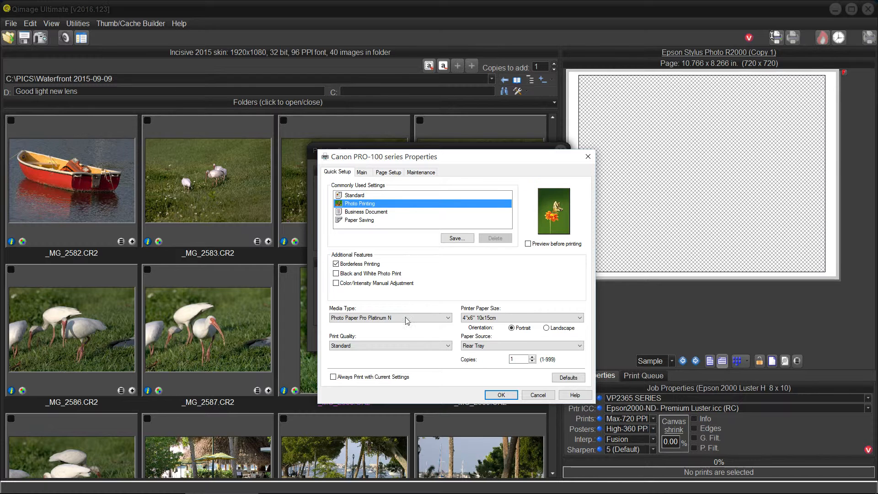
Set the Canon driver to Photo Paper Pro Luster media, High print quality and Letter 8.5"x11" 22x28cm paper.
click(448, 318)
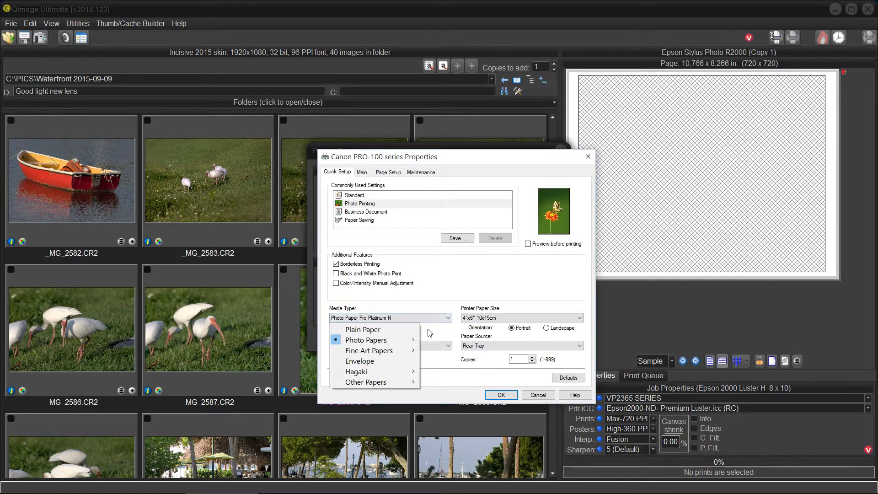
mouse_move(417, 340)
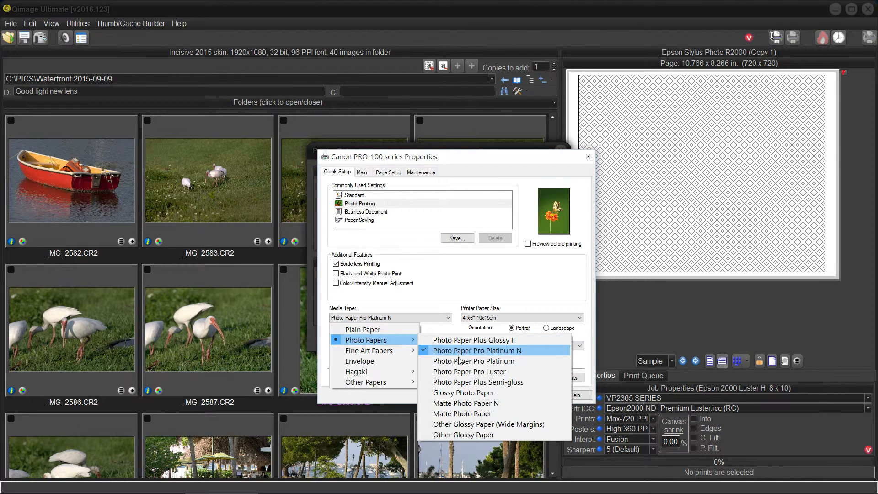
click(466, 372)
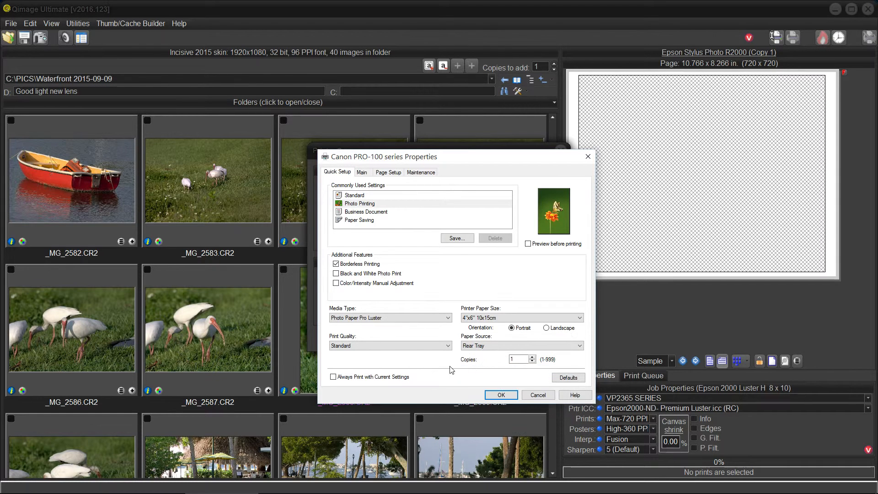
click(449, 346)
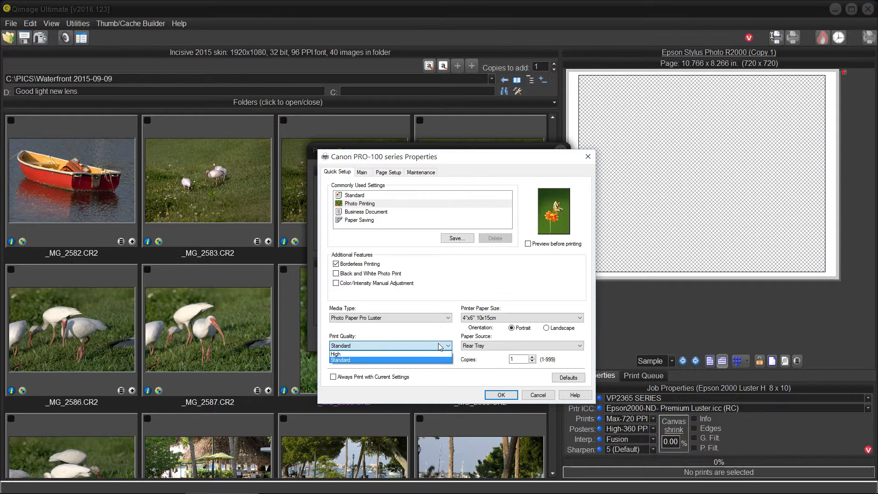
click(436, 354)
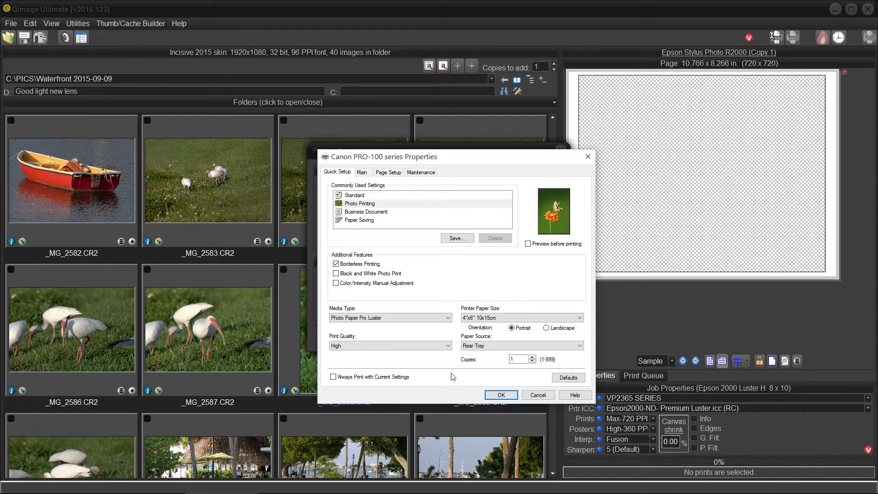
click(579, 318)
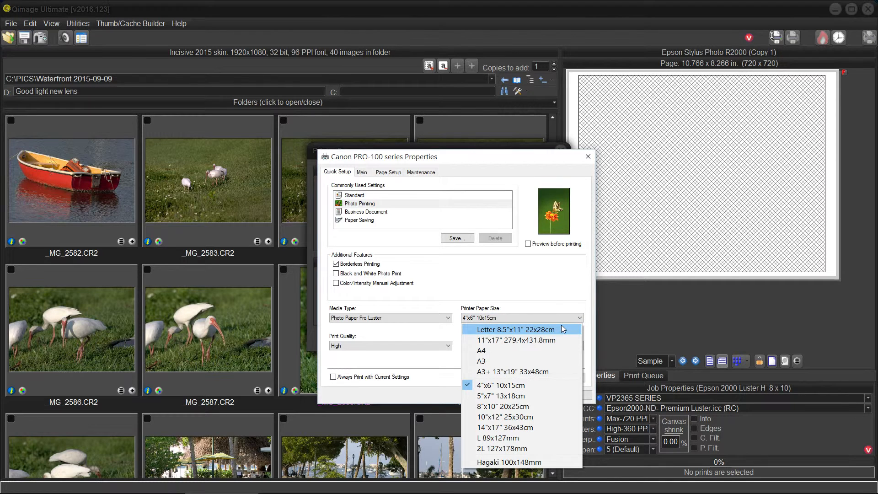
click(518, 328)
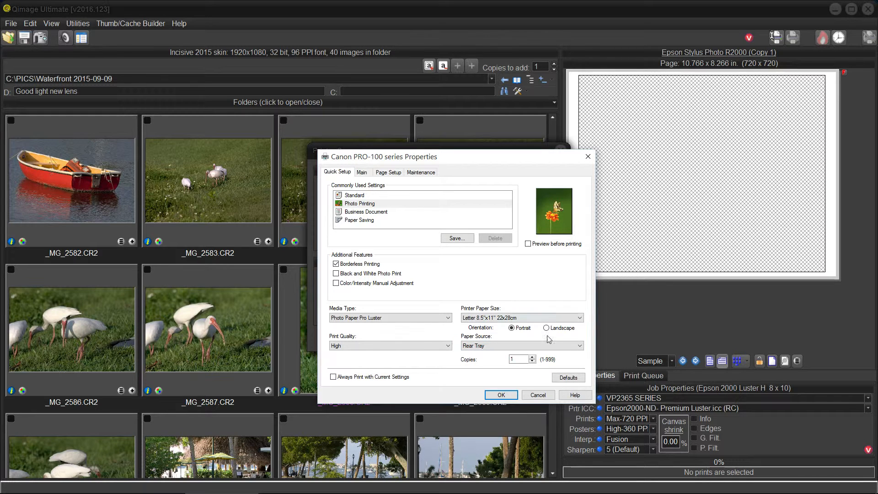
Switch the Canon print quality to Custom and set it to the finest level, 1.
click(362, 172)
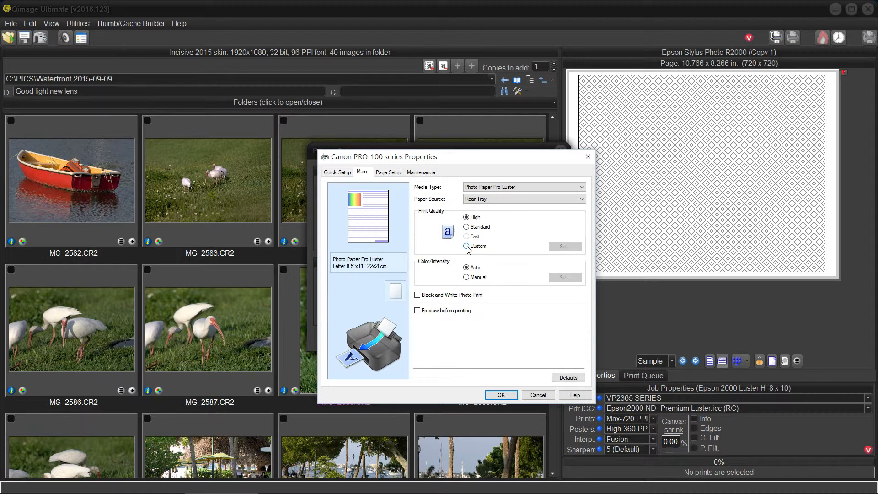
click(466, 247)
click(562, 248)
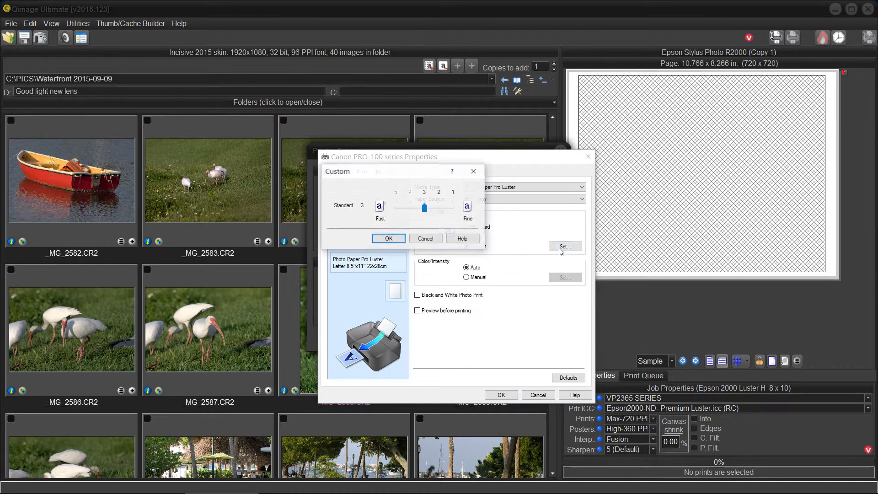
drag(425, 209, 455, 213)
click(388, 238)
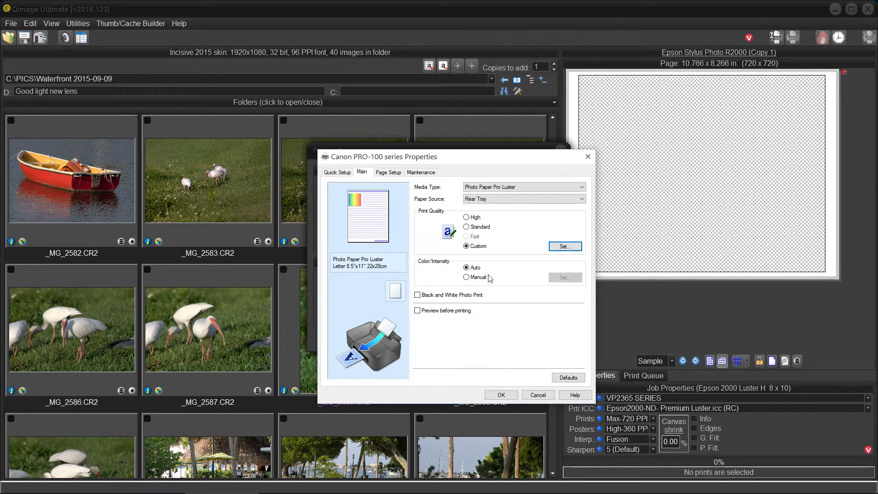
Set Color/Intensity to Manual with color correction None, and accept the Canon printer setup.
click(466, 277)
click(560, 278)
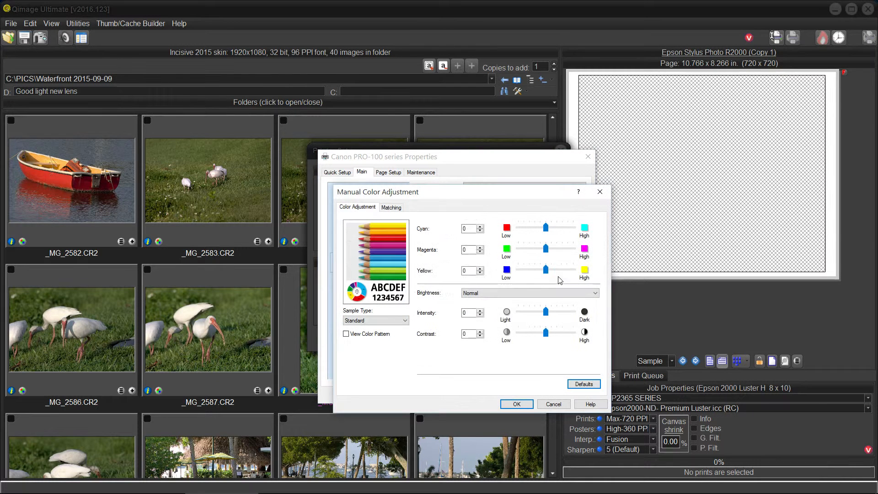
click(391, 207)
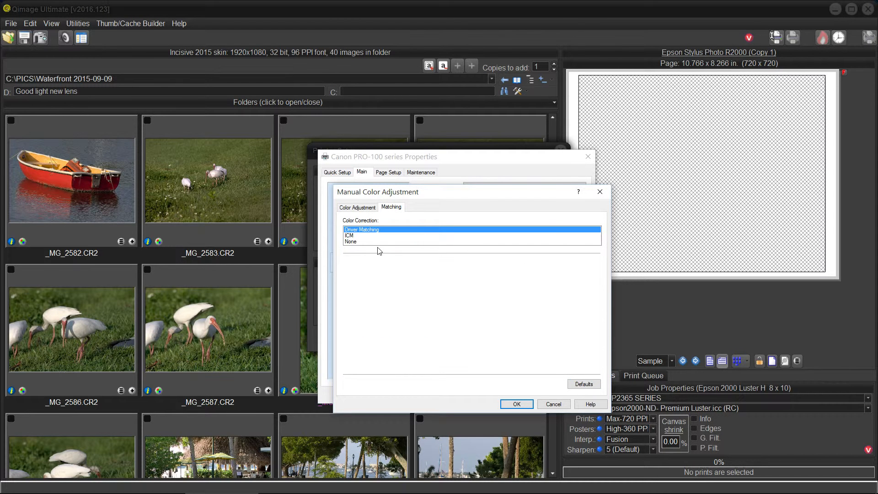
click(355, 241)
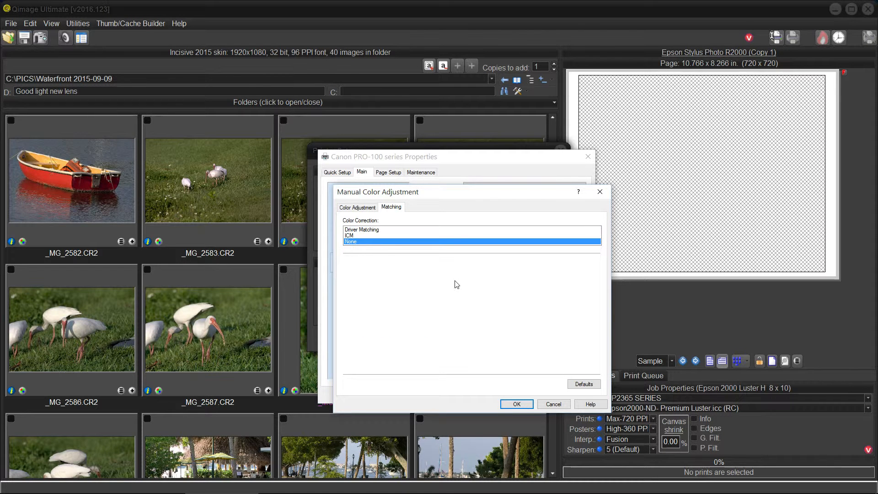
click(516, 404)
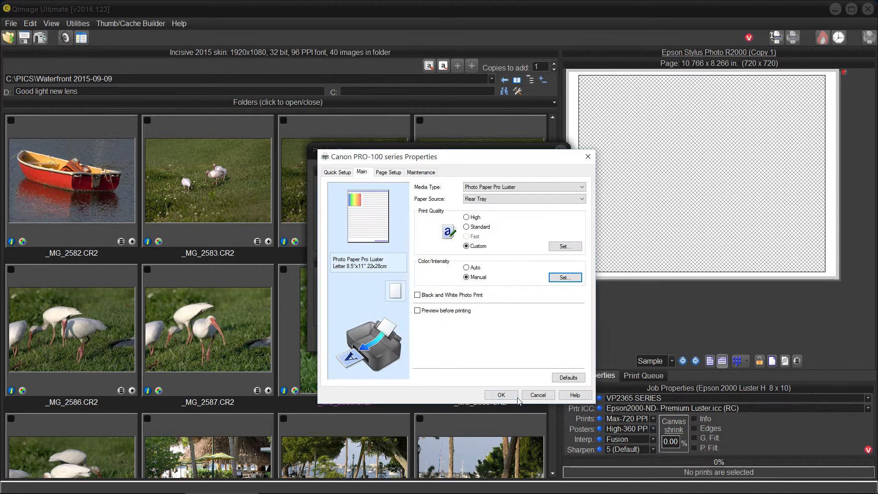
click(506, 392)
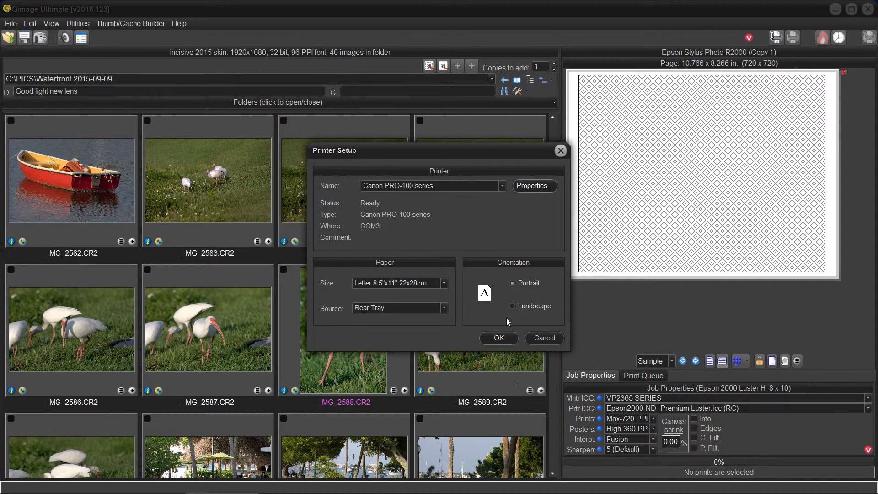
click(496, 338)
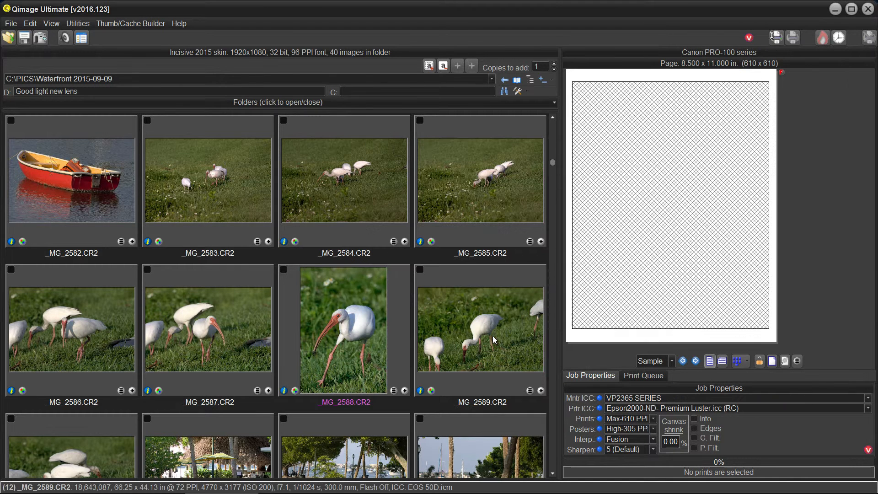
Browse the installed printer ICC profiles, including the Canon ones, and leave the current printer profile in place.
click(599, 408)
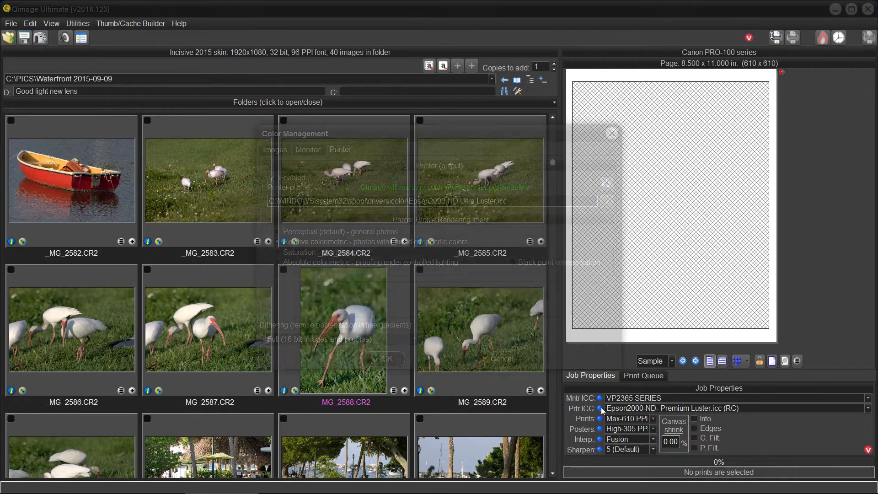
click(604, 201)
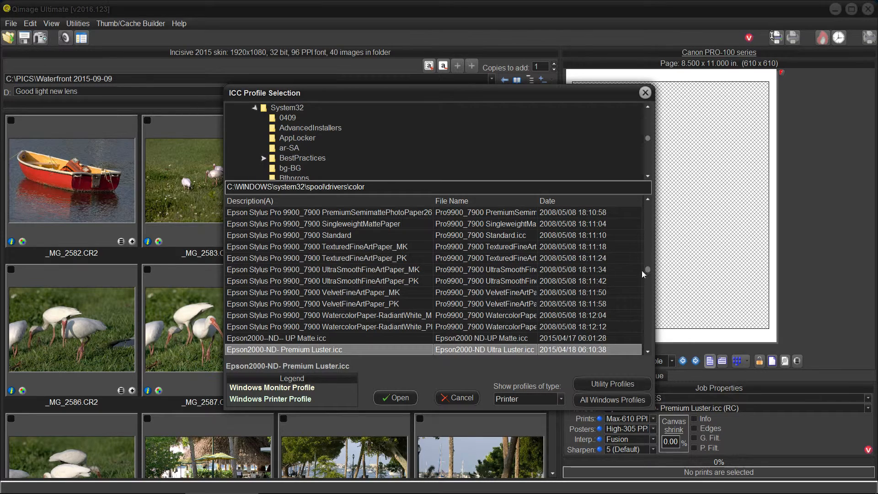
drag(648, 268, 656, 217)
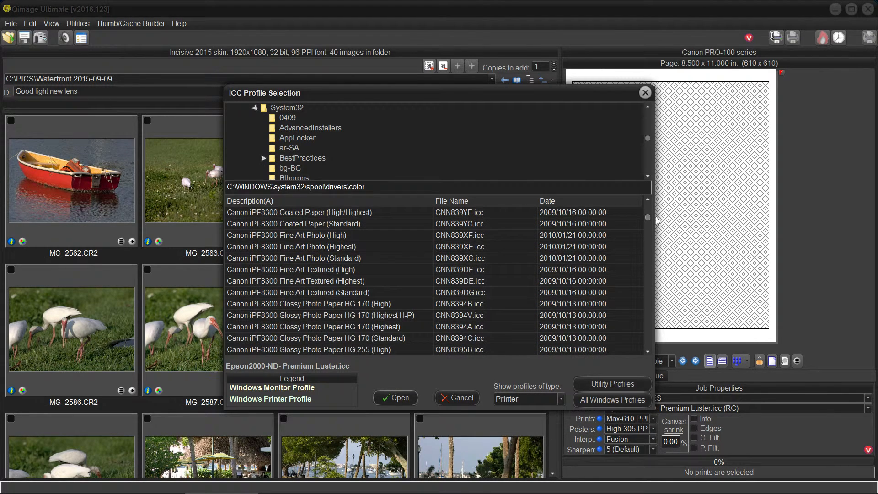
drag(657, 220, 662, 214)
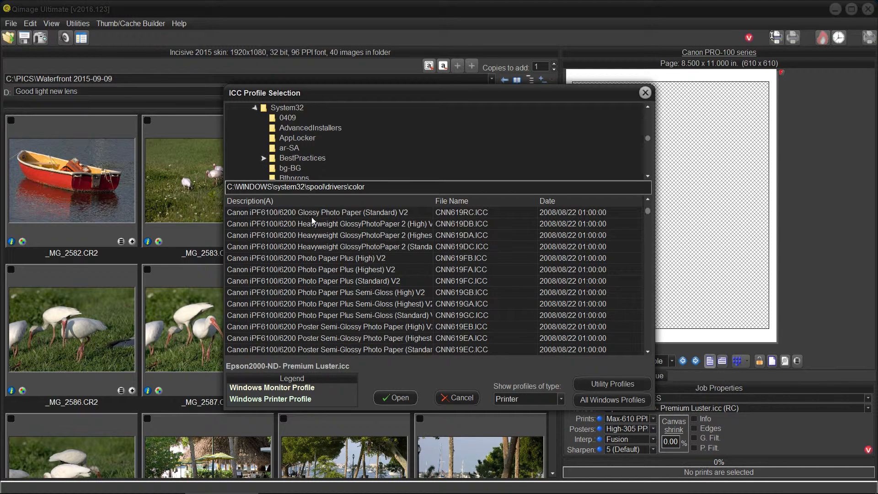
key(Down)
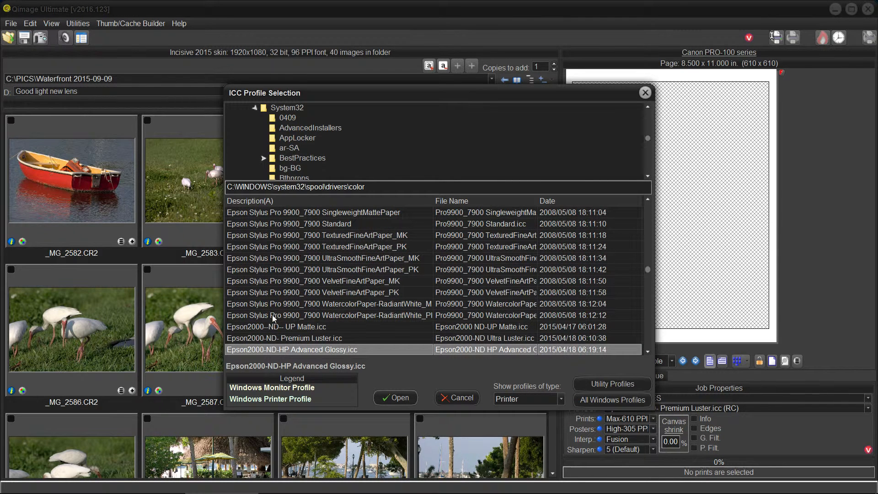
click(457, 397)
click(494, 358)
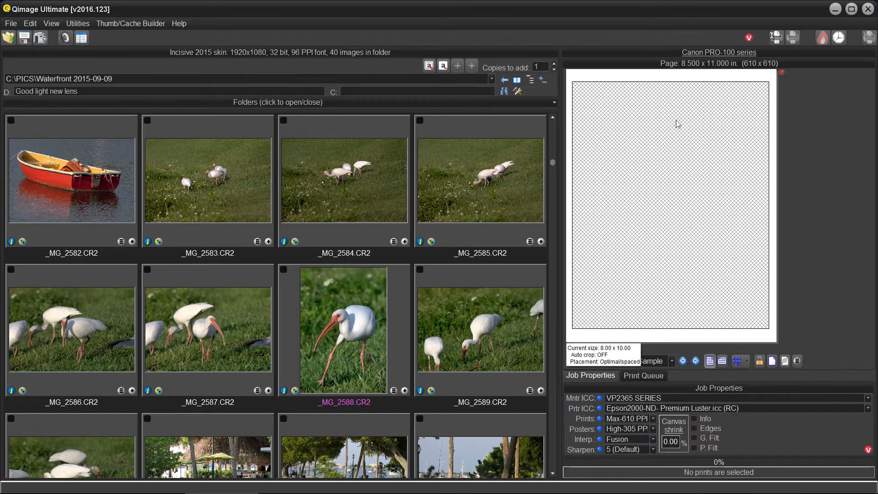
click(11, 24)
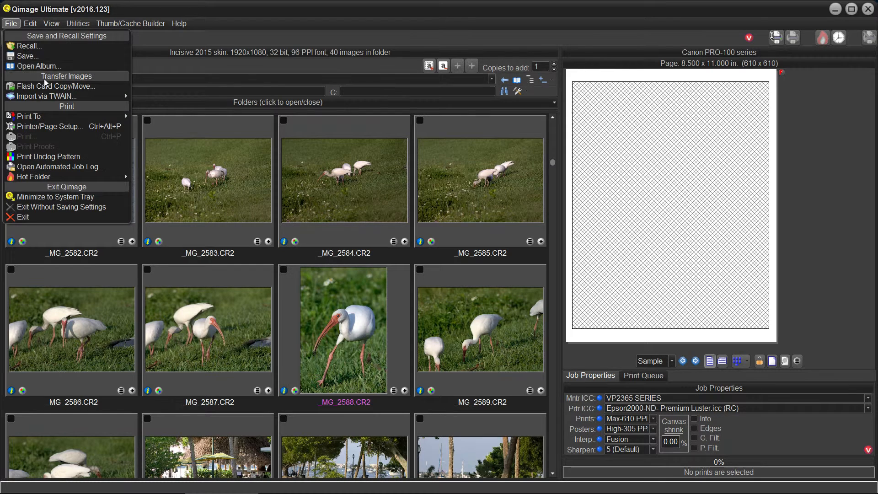
click(50, 60)
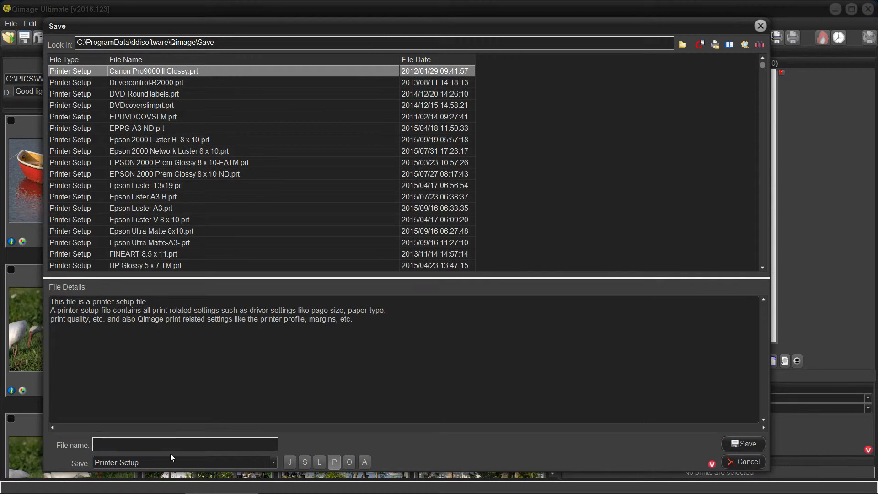
click(221, 446)
click(757, 463)
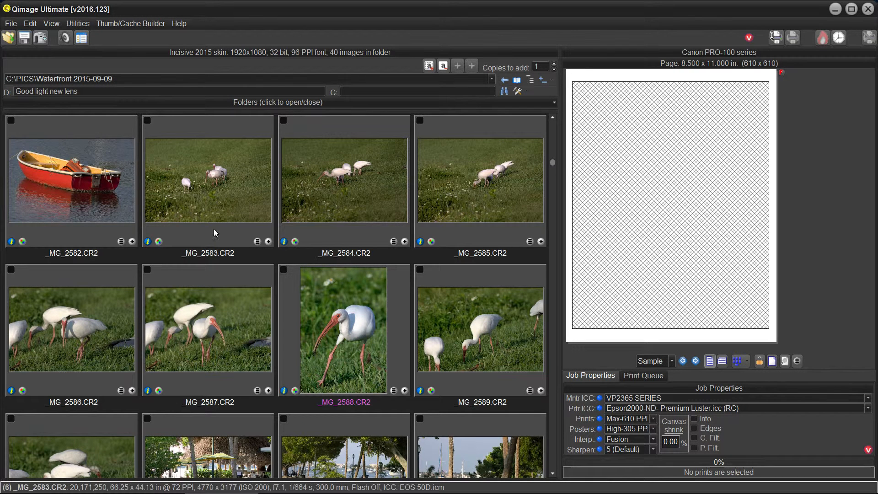
Recall the printer setup file "Epson 2000 Luster H 8 x 10.prt" to restore the Epson configuration.
click(9, 37)
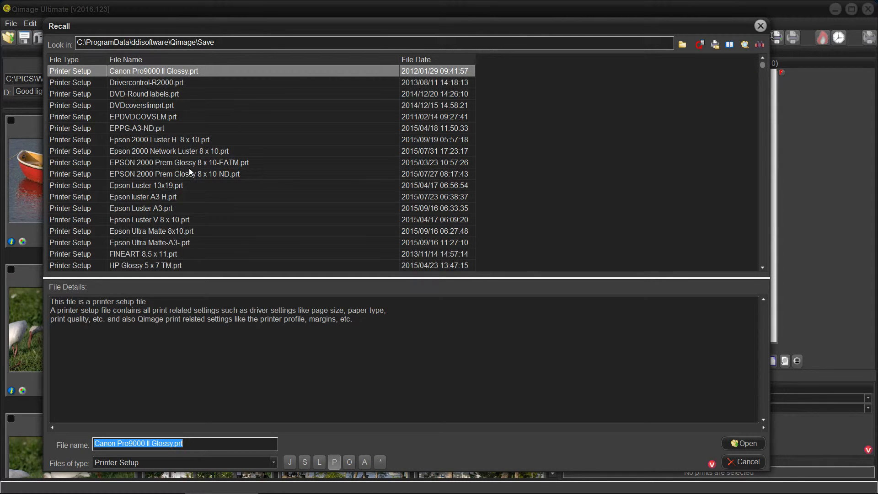
click(183, 140)
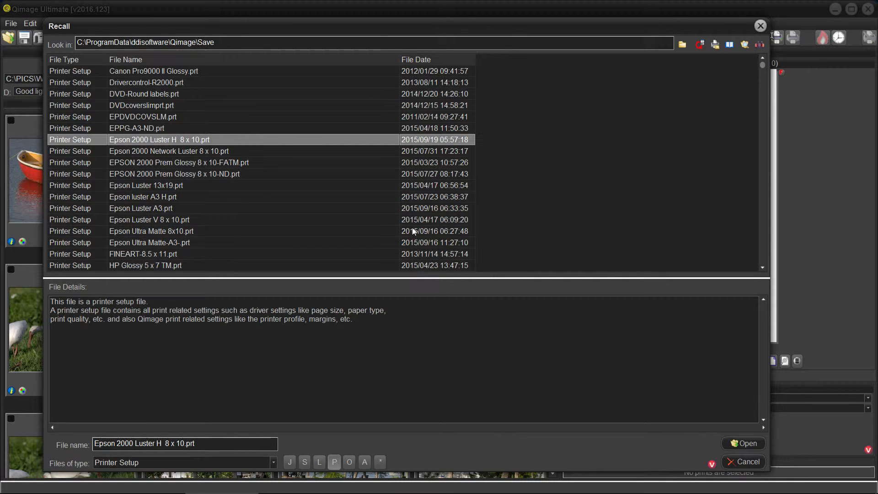
click(742, 443)
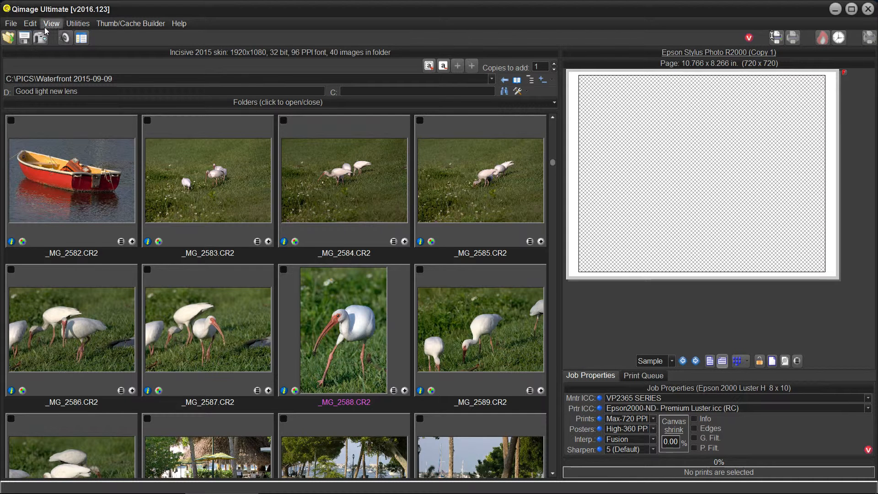
Review the print spooler format choices in the interpolation preferences, keep RAW - Large Prints, and accept the settings.
click(33, 23)
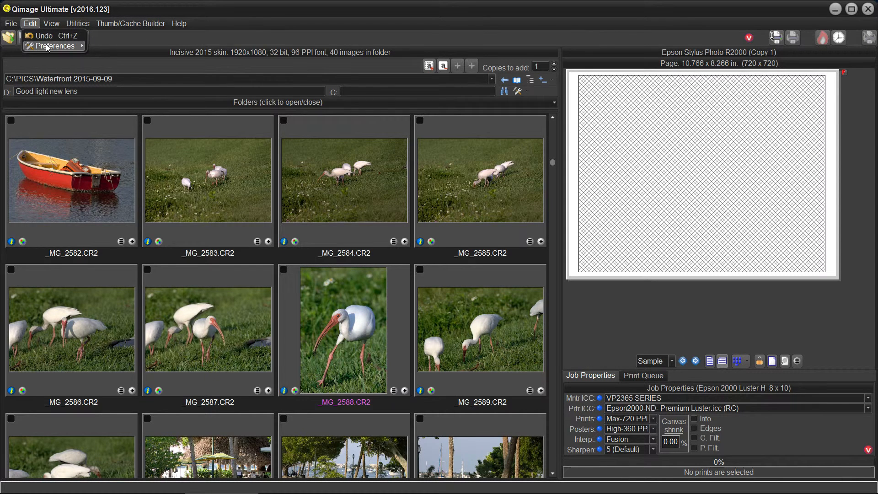
mouse_move(50, 47)
click(184, 56)
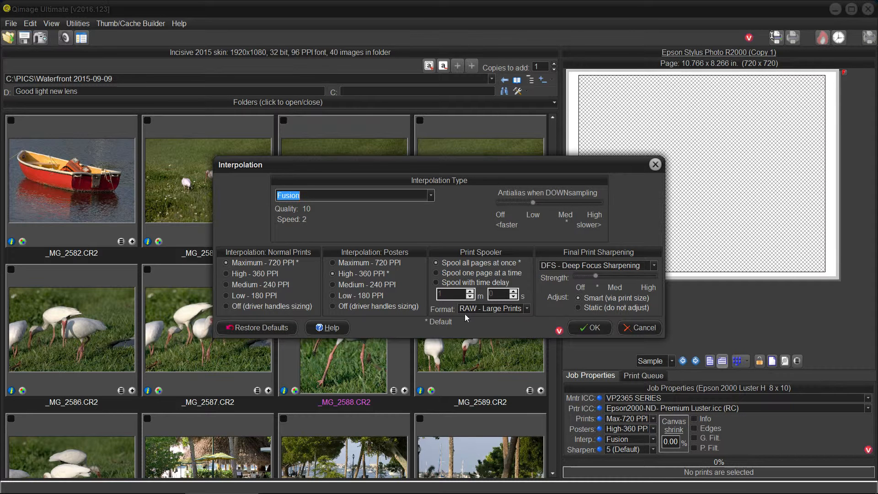
click(527, 309)
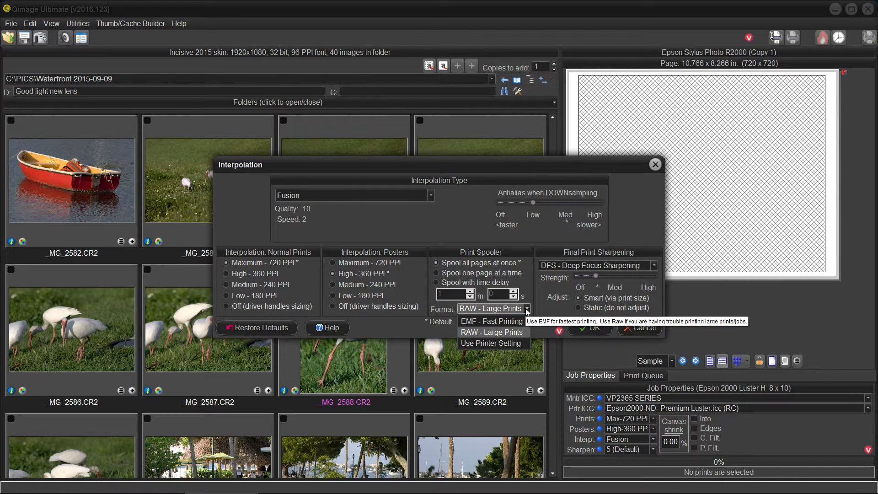
click(526, 310)
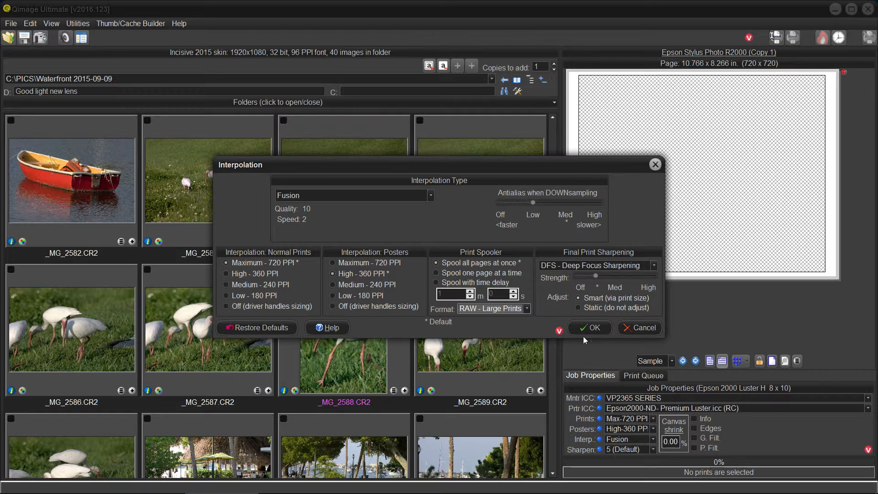
click(594, 326)
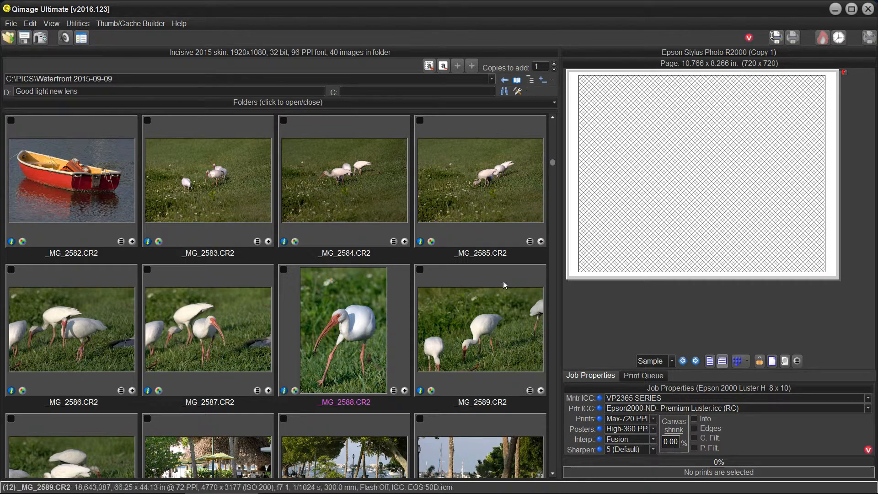
Recall the printer setup file "Epson Ultra Matte-A3-.prt".
click(7, 38)
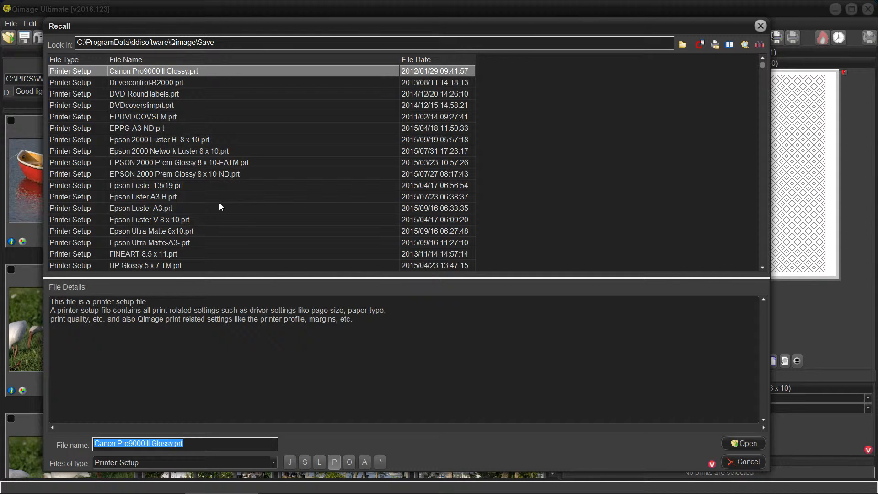
click(170, 241)
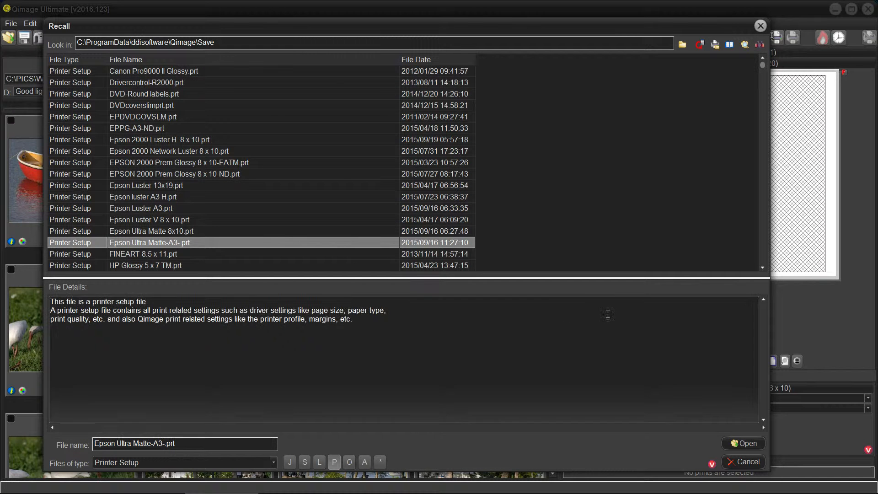
click(745, 443)
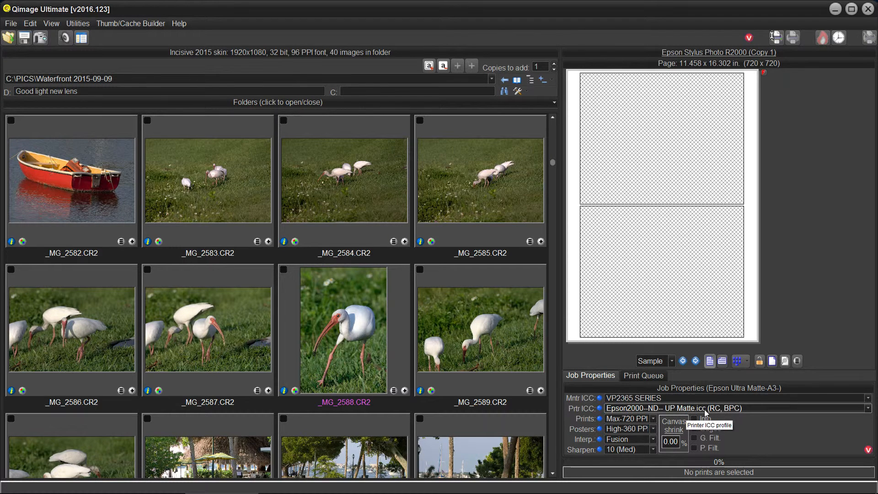
Check the Epson R2000 driver's media, quality, color mode and paper size settings, and accept the printer setup.
click(774, 36)
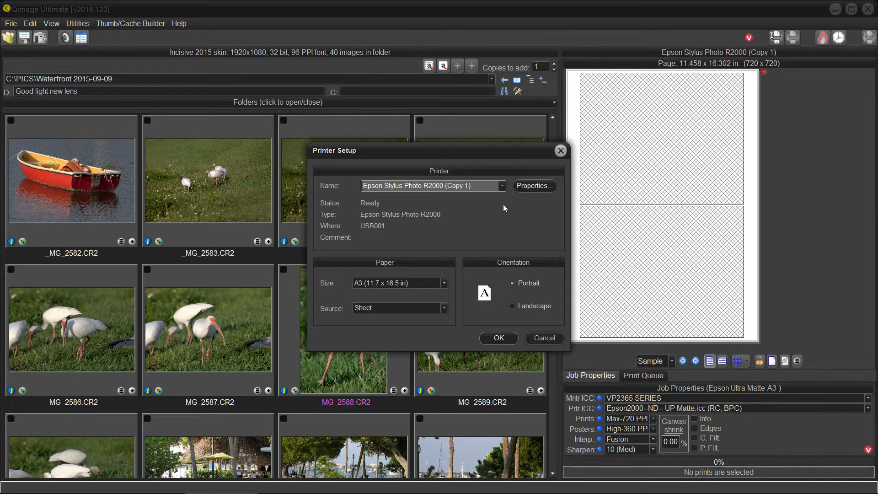
click(531, 186)
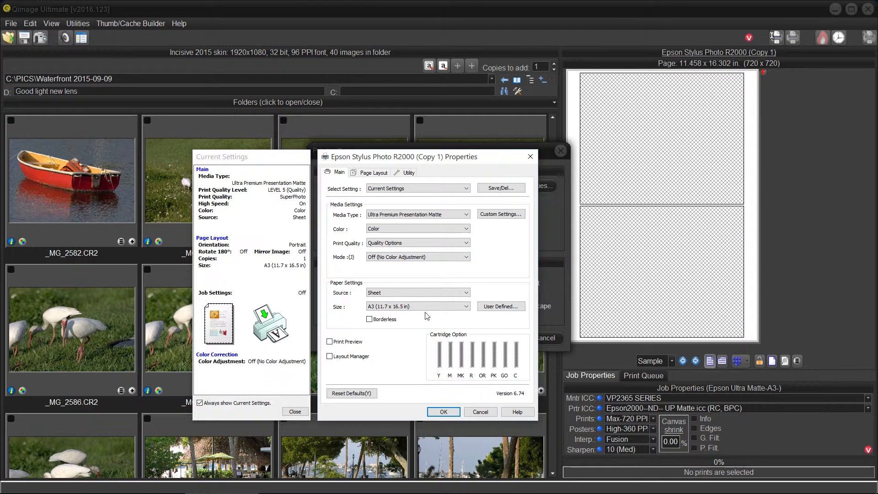
click(444, 411)
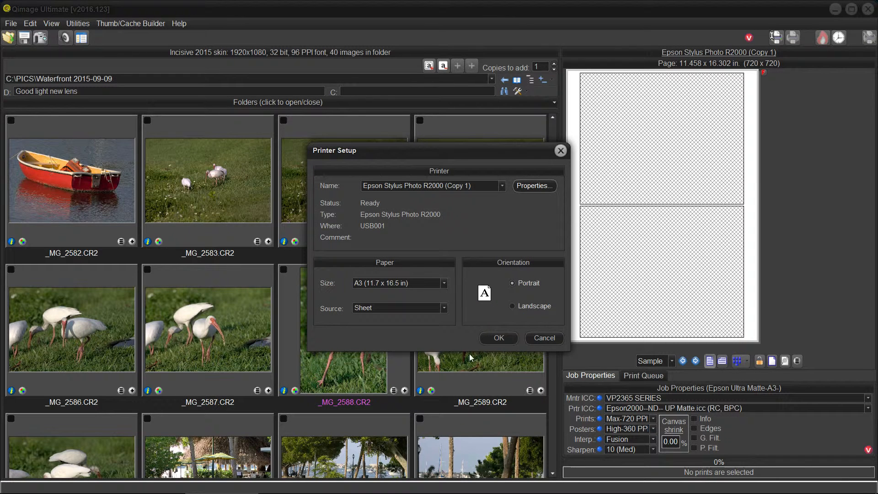
click(499, 338)
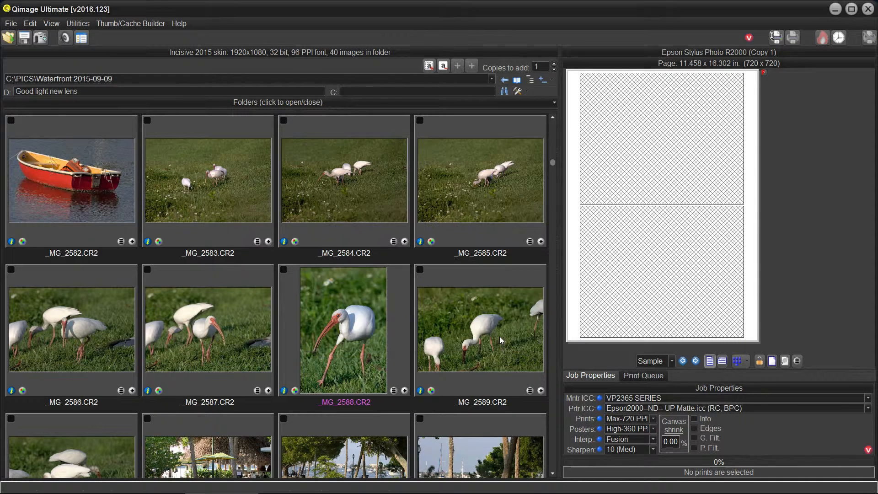